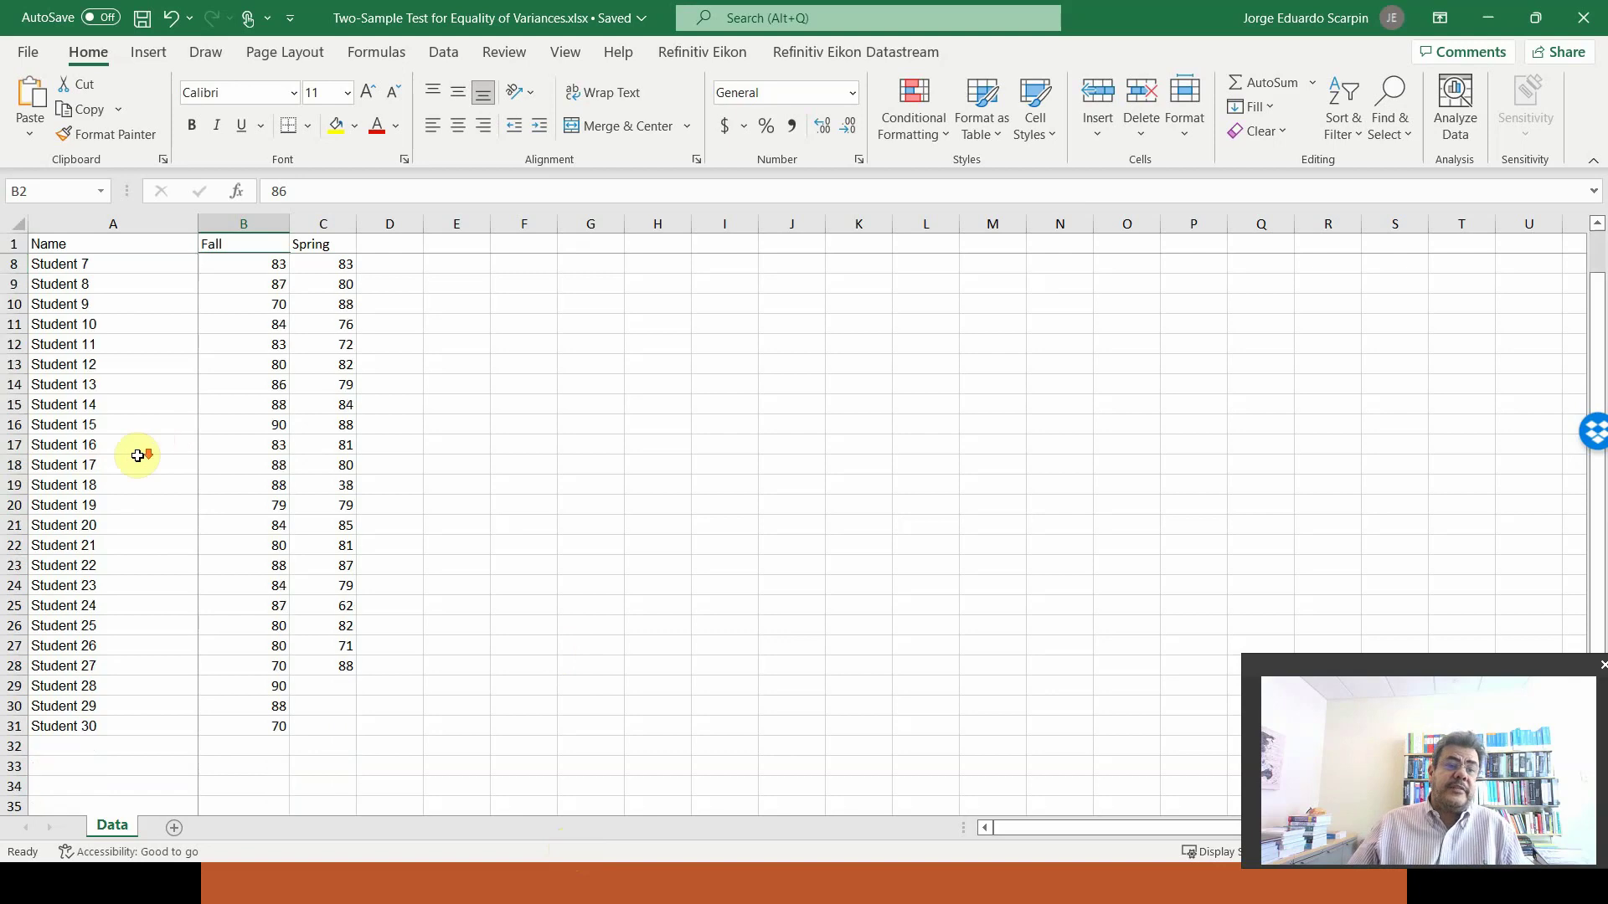
# Step: Review the Fall and Spring score columns from their headers down to the last student row
pyautogui.scroll(3, 276, 613)
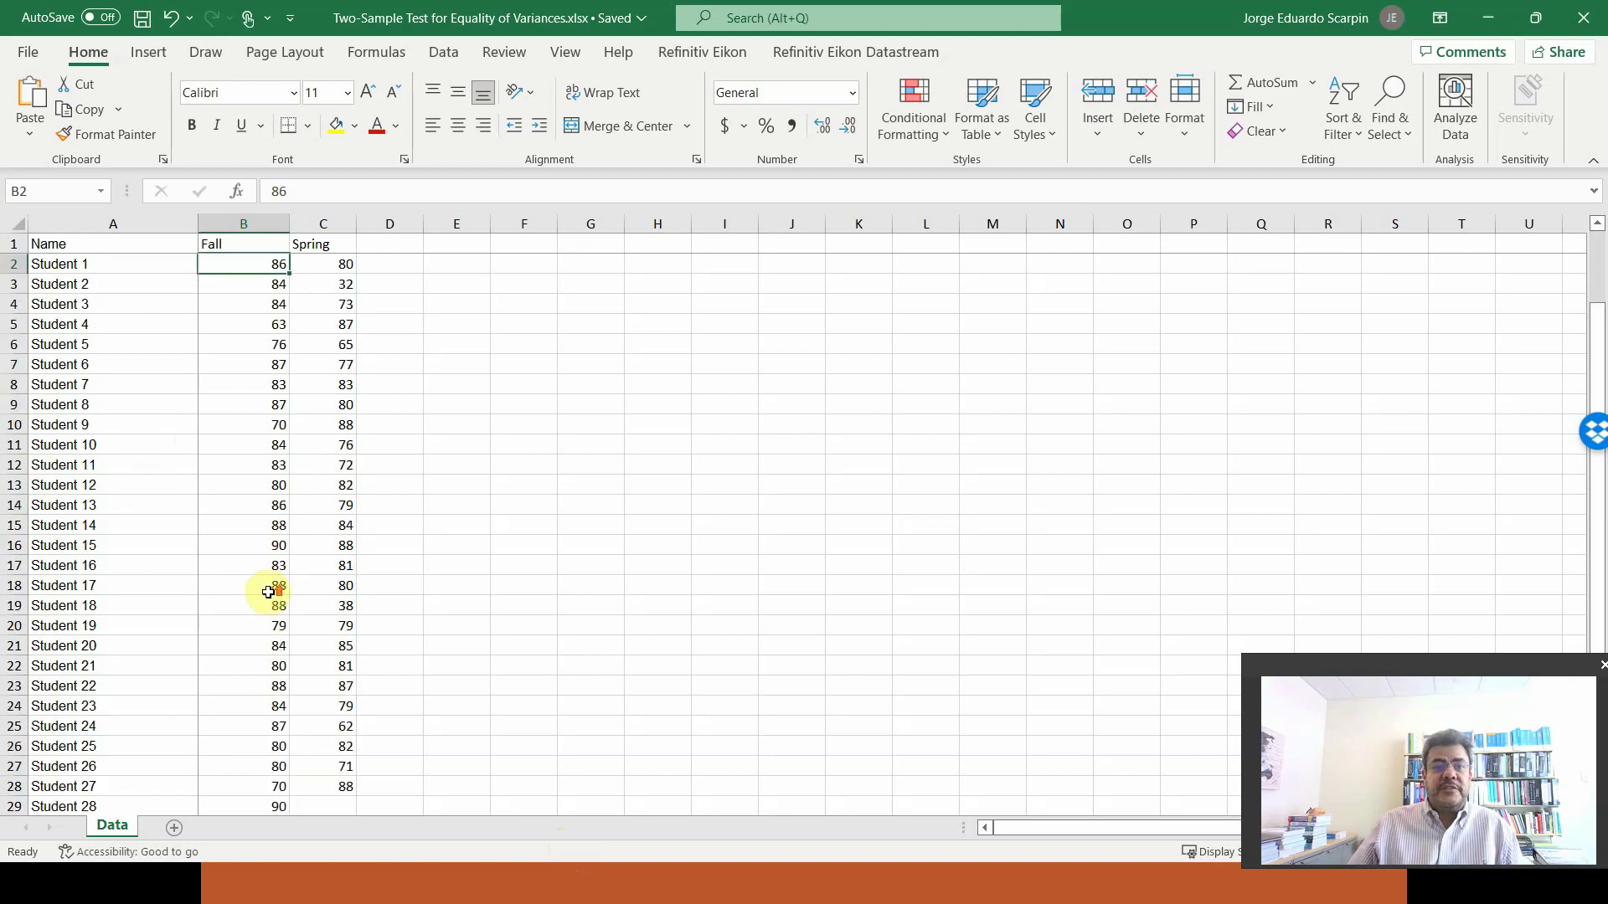
pyautogui.click(256, 244)
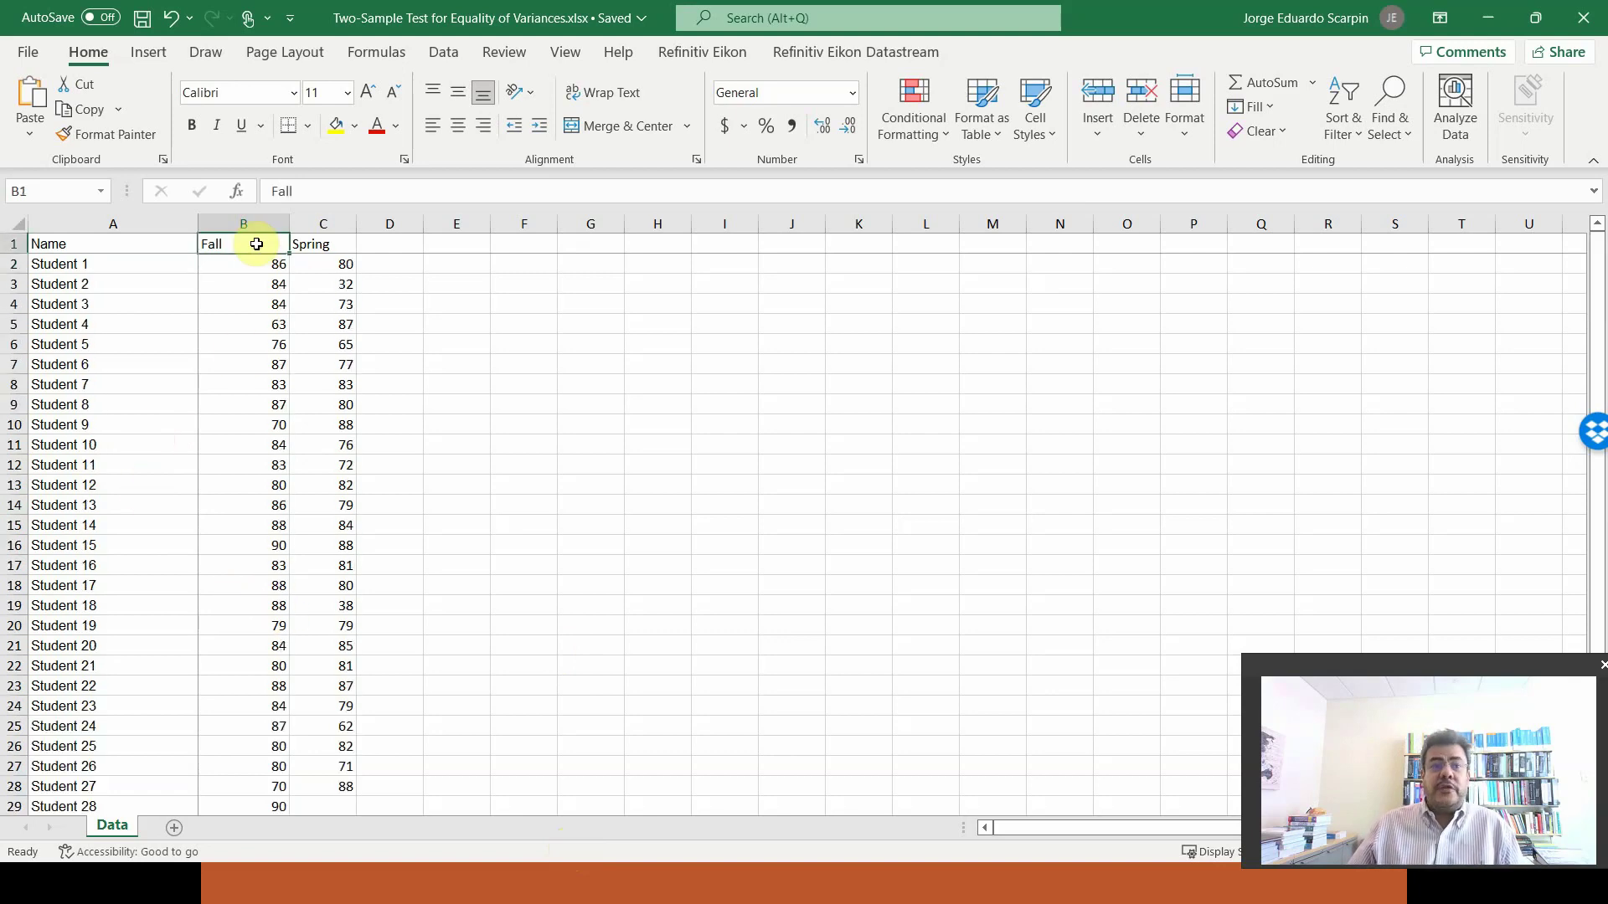
pyautogui.click(324, 244)
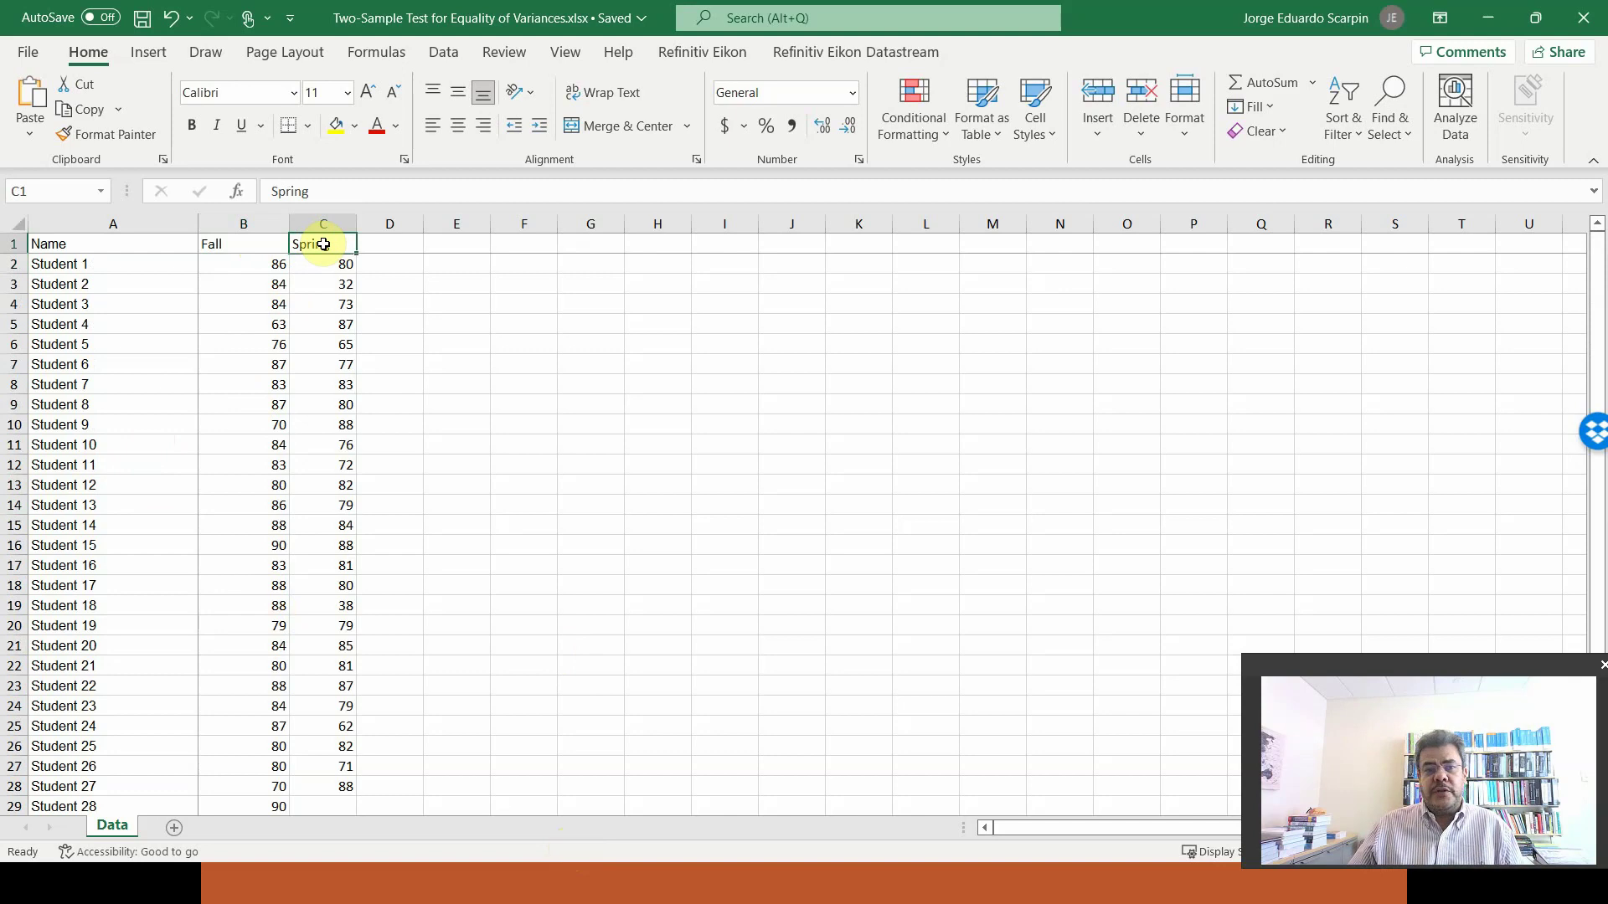
pyautogui.scroll(-3, 368, 536)
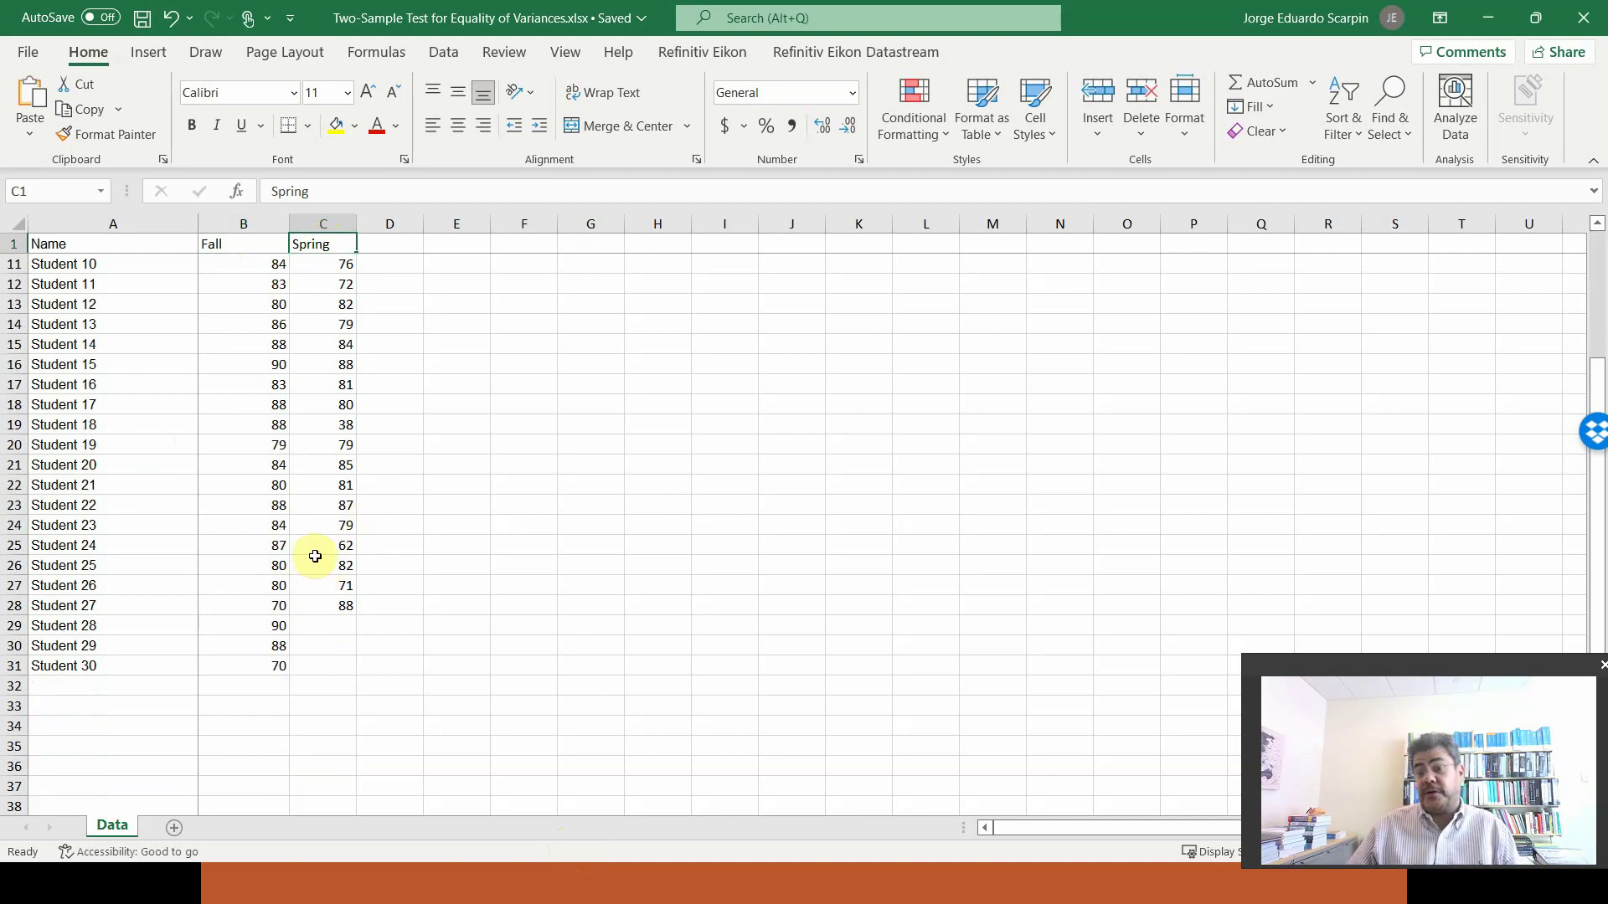
pyautogui.scroll(3, 360, 540)
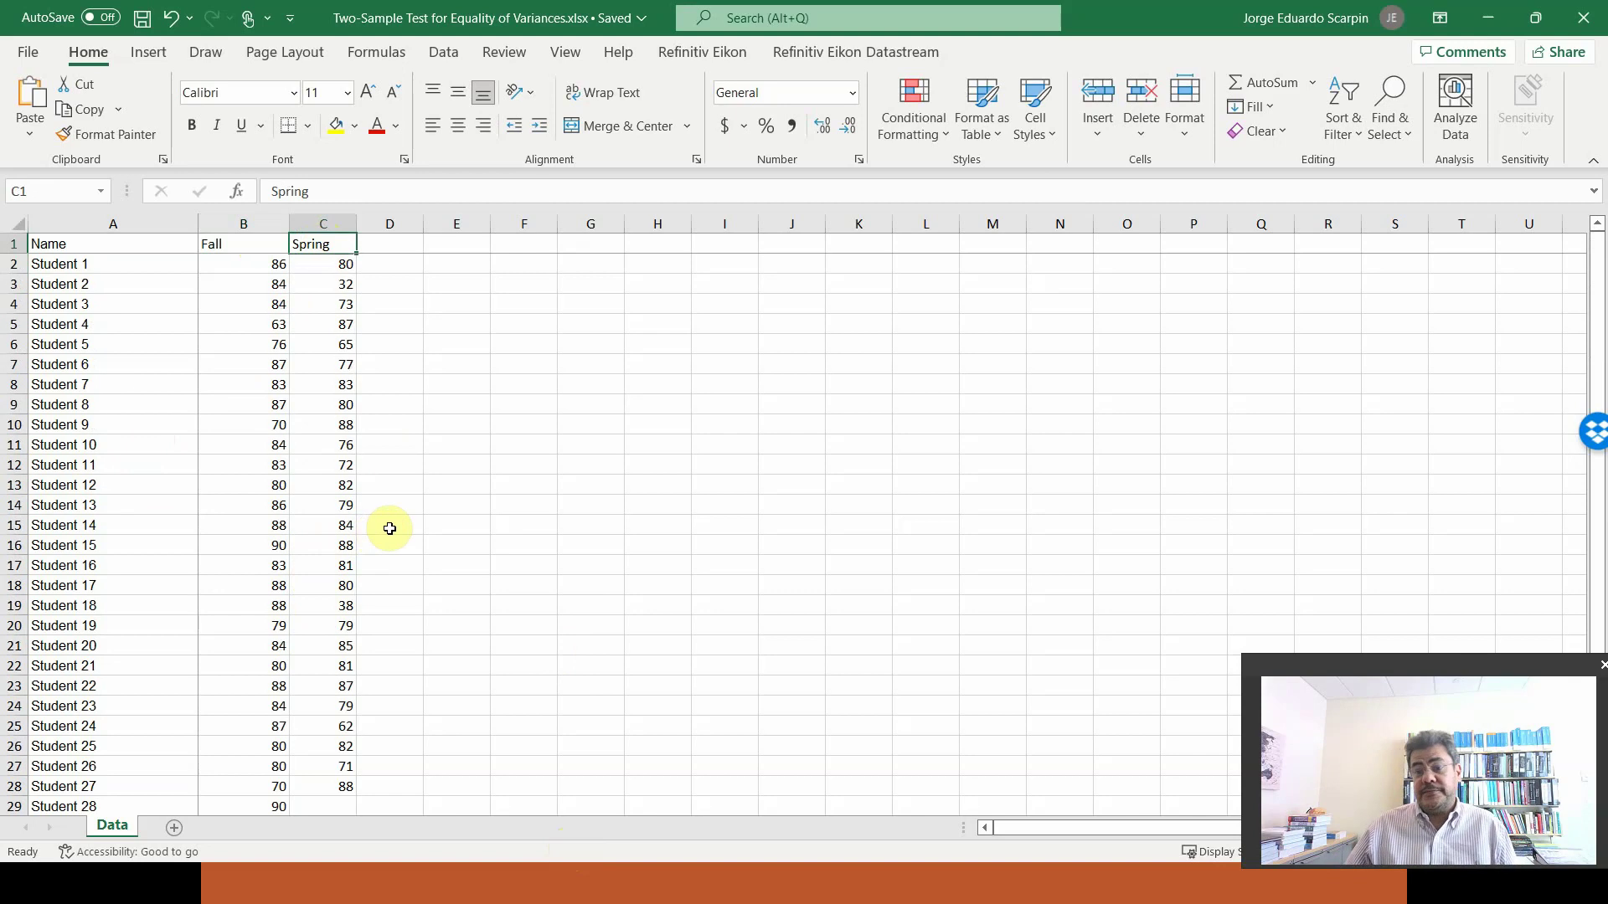
pyautogui.moveTo(244, 264)
pyautogui.mouseDown()
pyautogui.moveTo(313, 319)
pyautogui.moveTo(349, 833)
pyautogui.moveTo(302, 132)
pyautogui.moveTo(244, 261)
pyautogui.mouseUp()
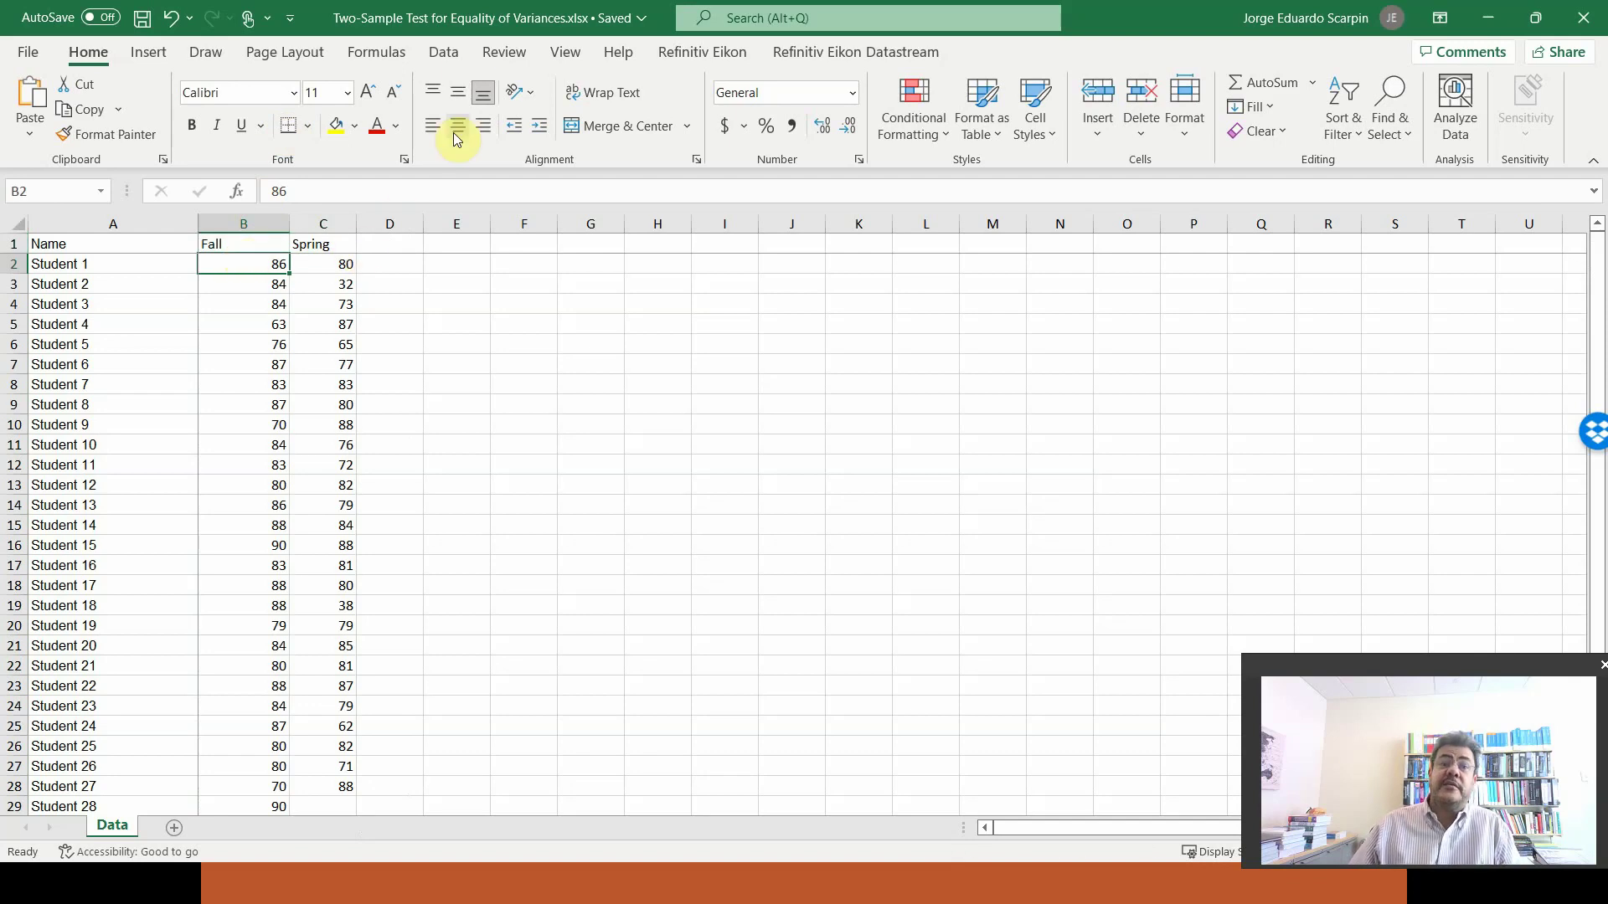
# Step: Disable the Analysis ToolPak add-in in the Excel Add-ins options
pyautogui.click(439, 52)
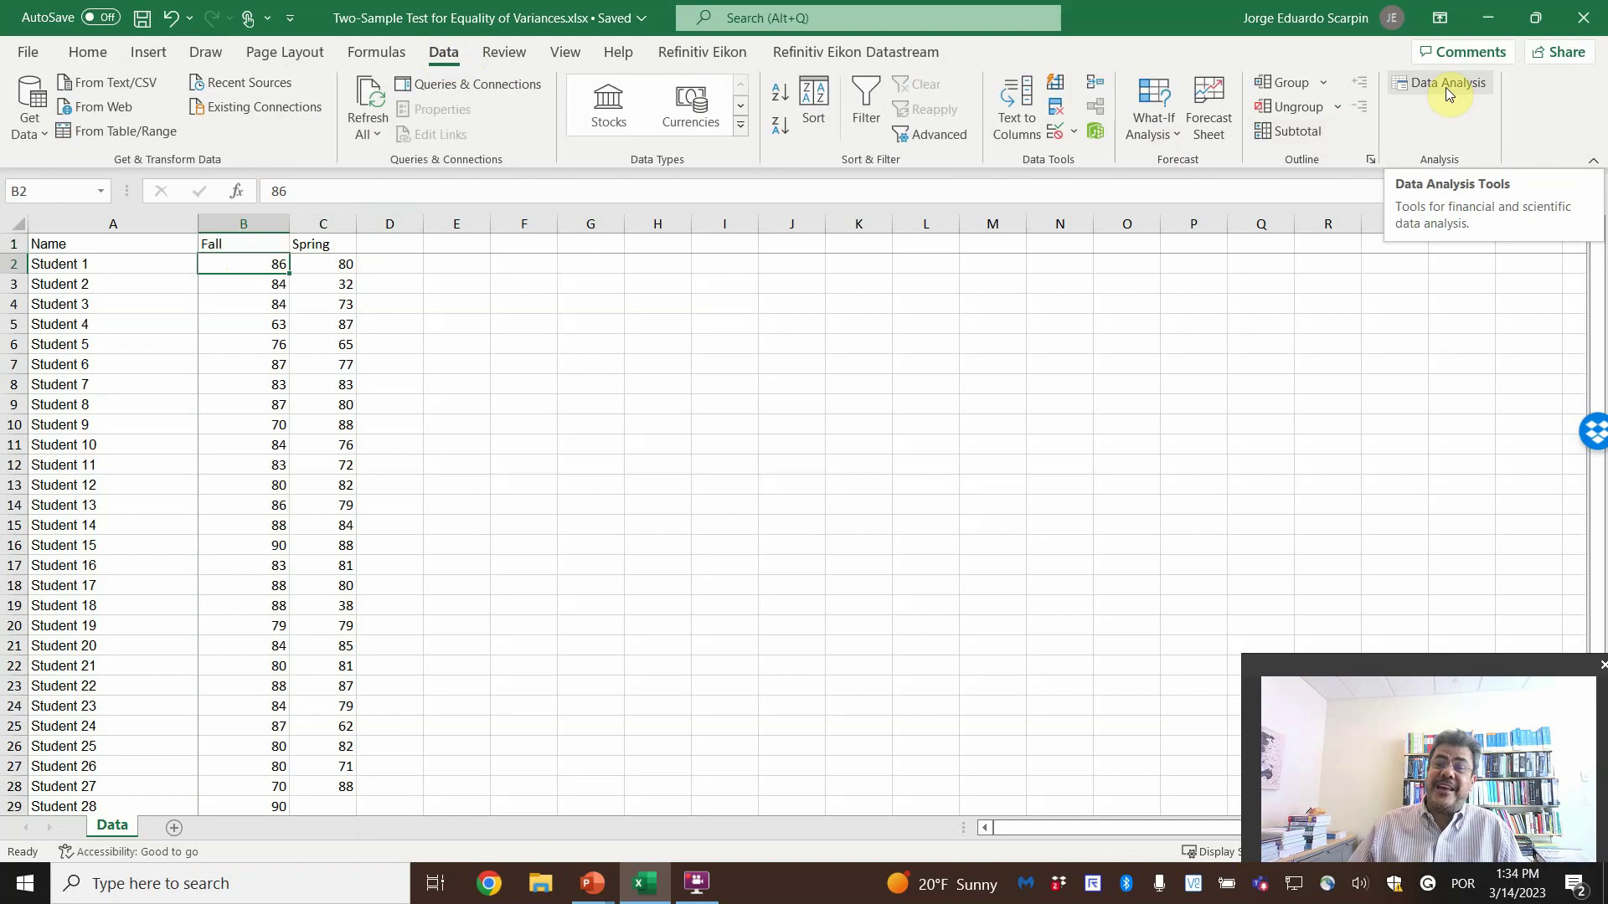
pyautogui.click(28, 52)
pyautogui.click(27, 61)
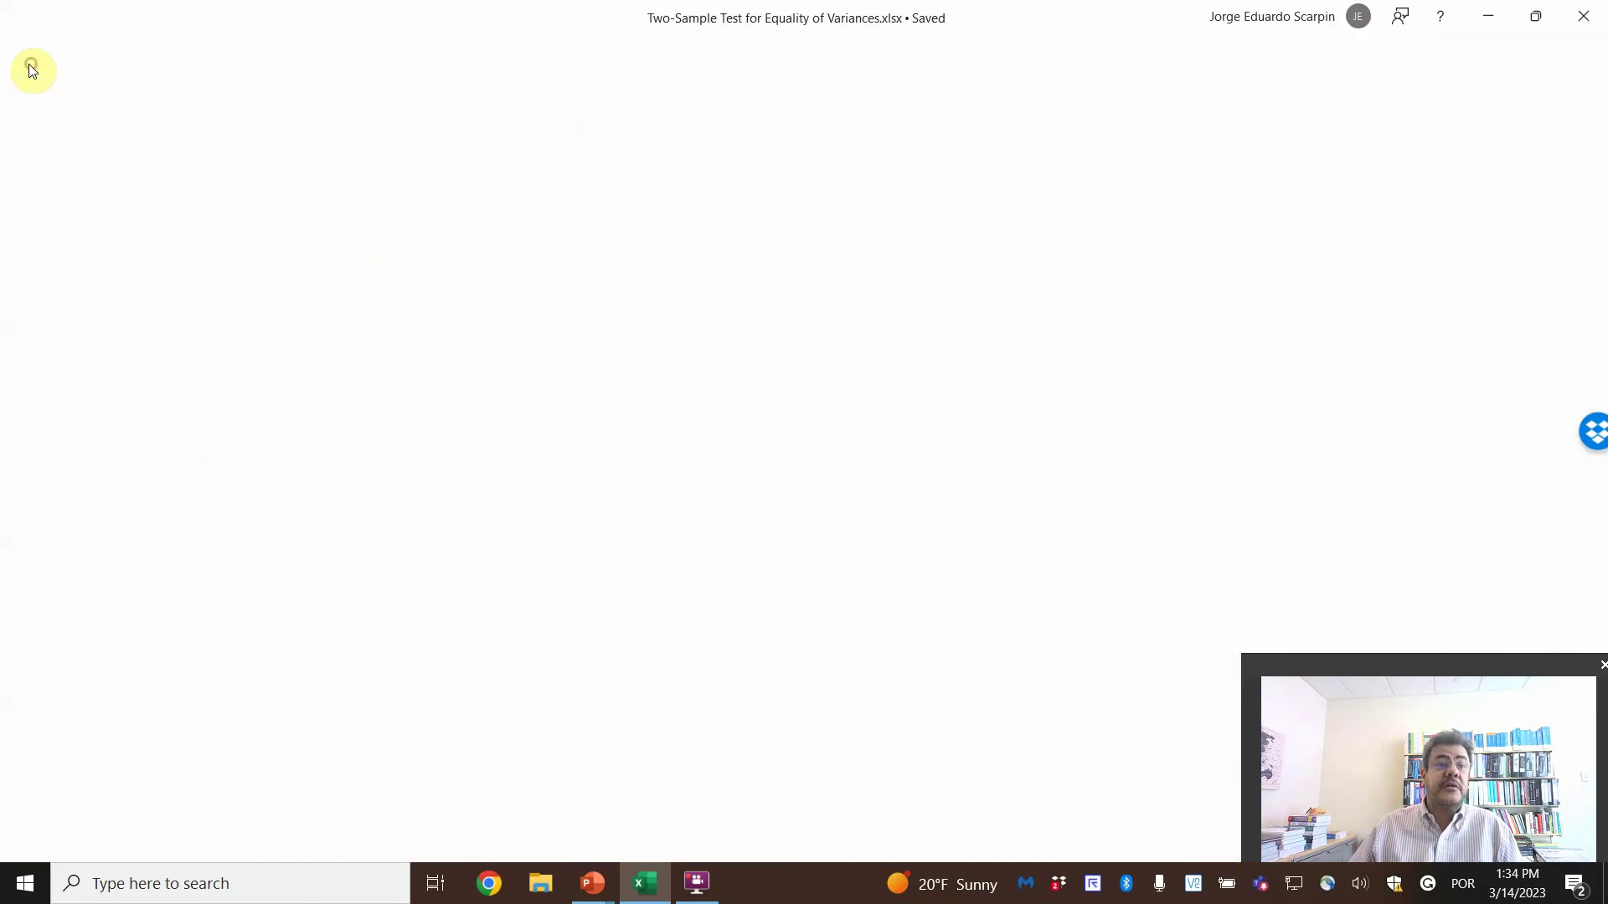
pyautogui.click(24, 55)
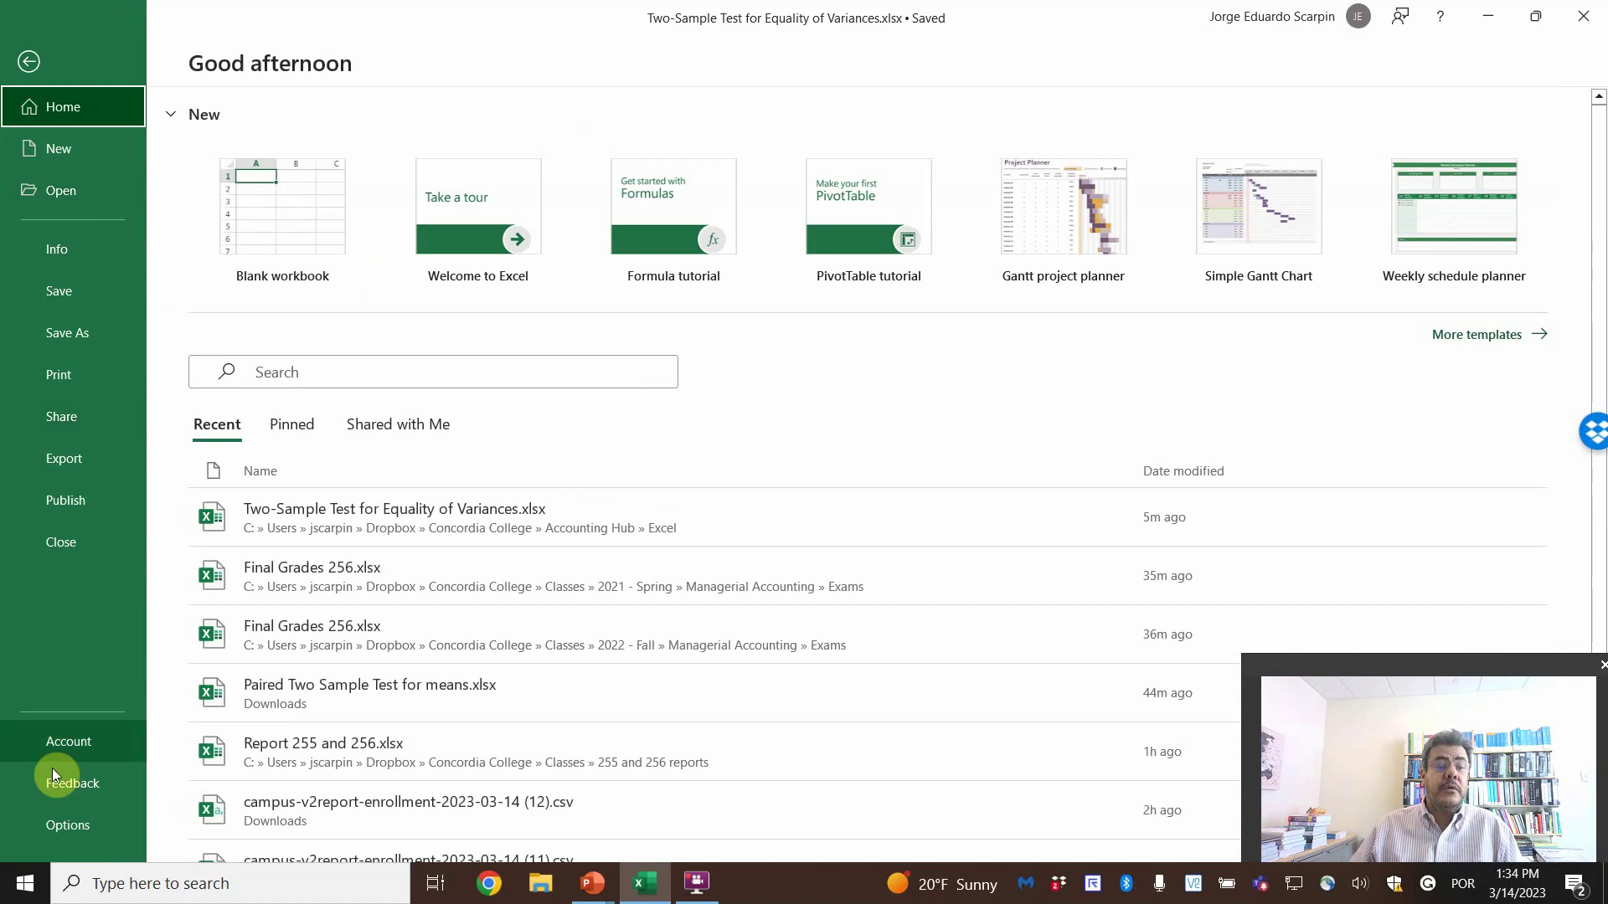
pyautogui.click(74, 834)
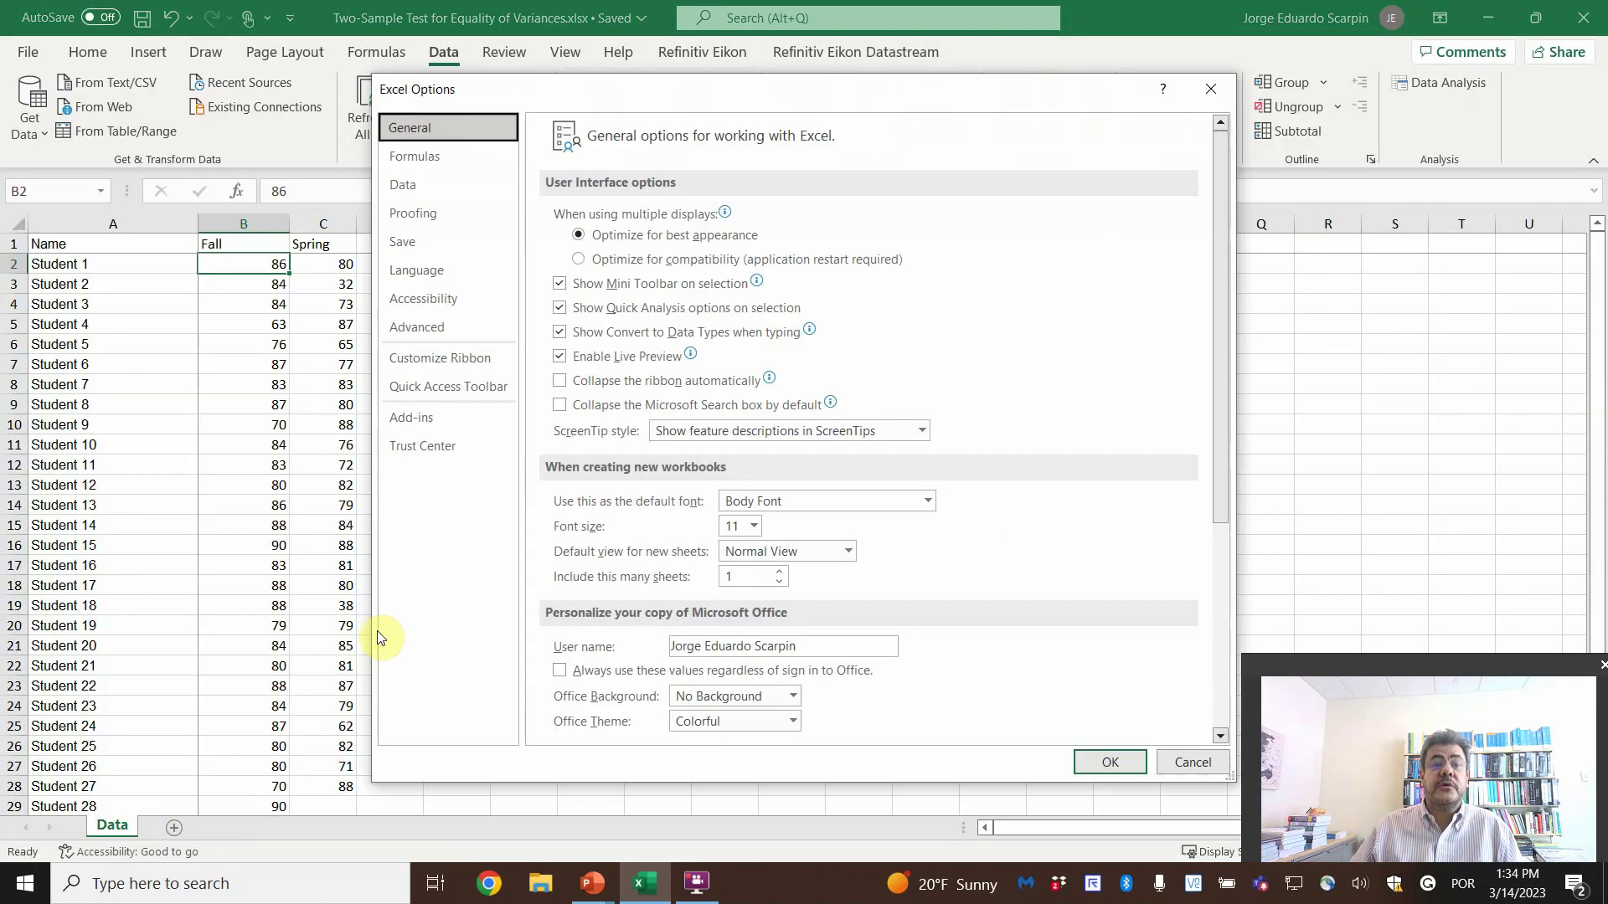
pyautogui.click(424, 417)
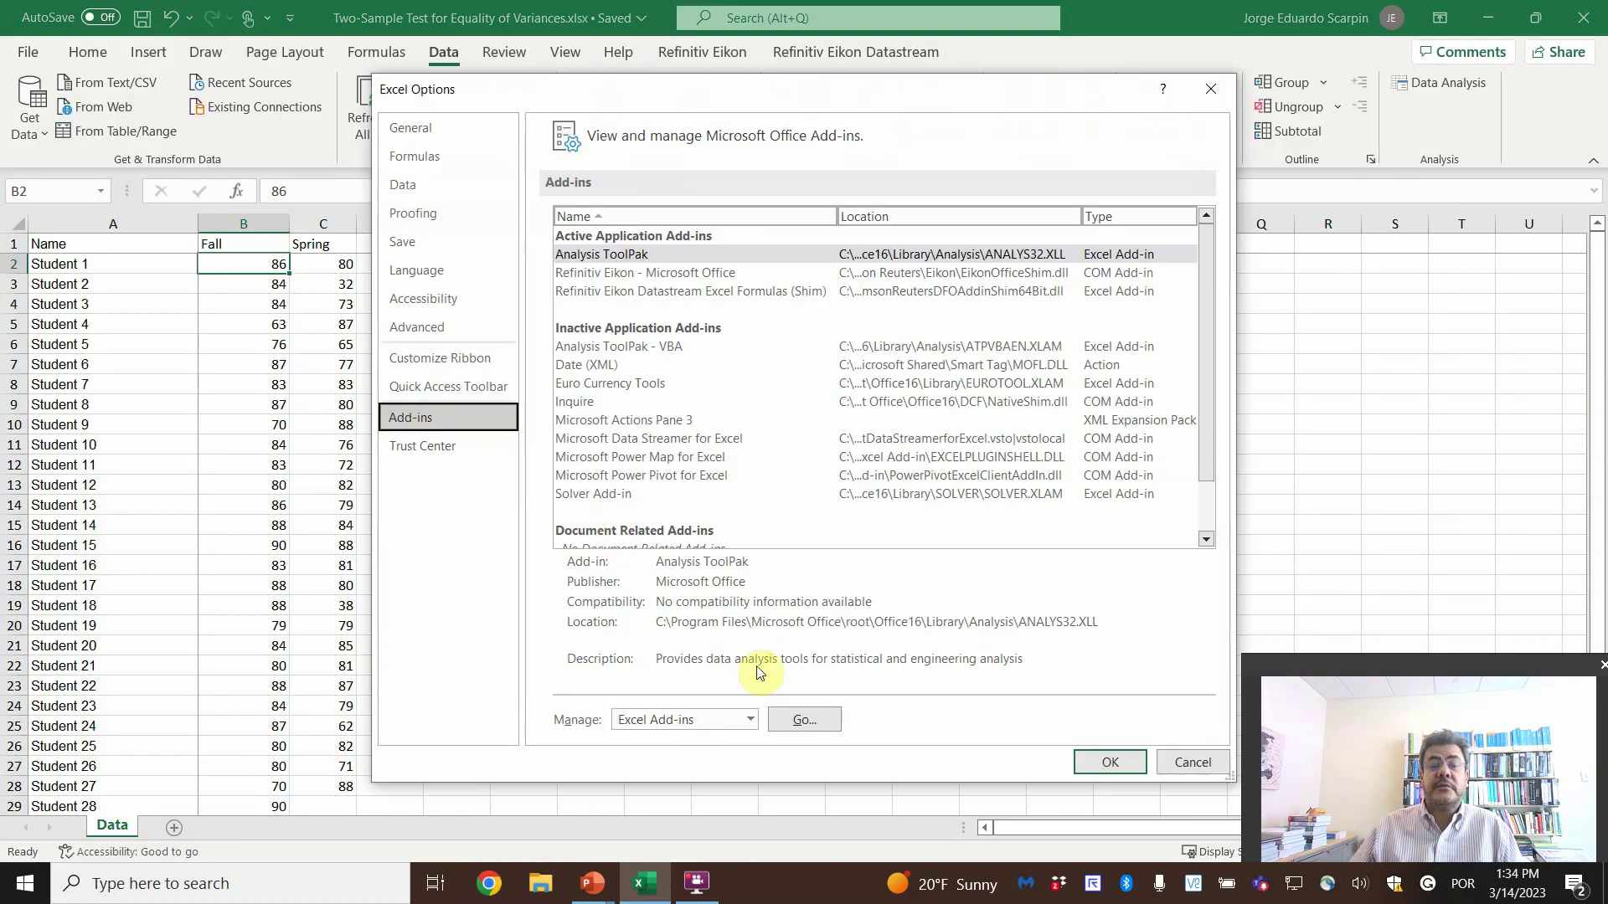
pyautogui.click(804, 721)
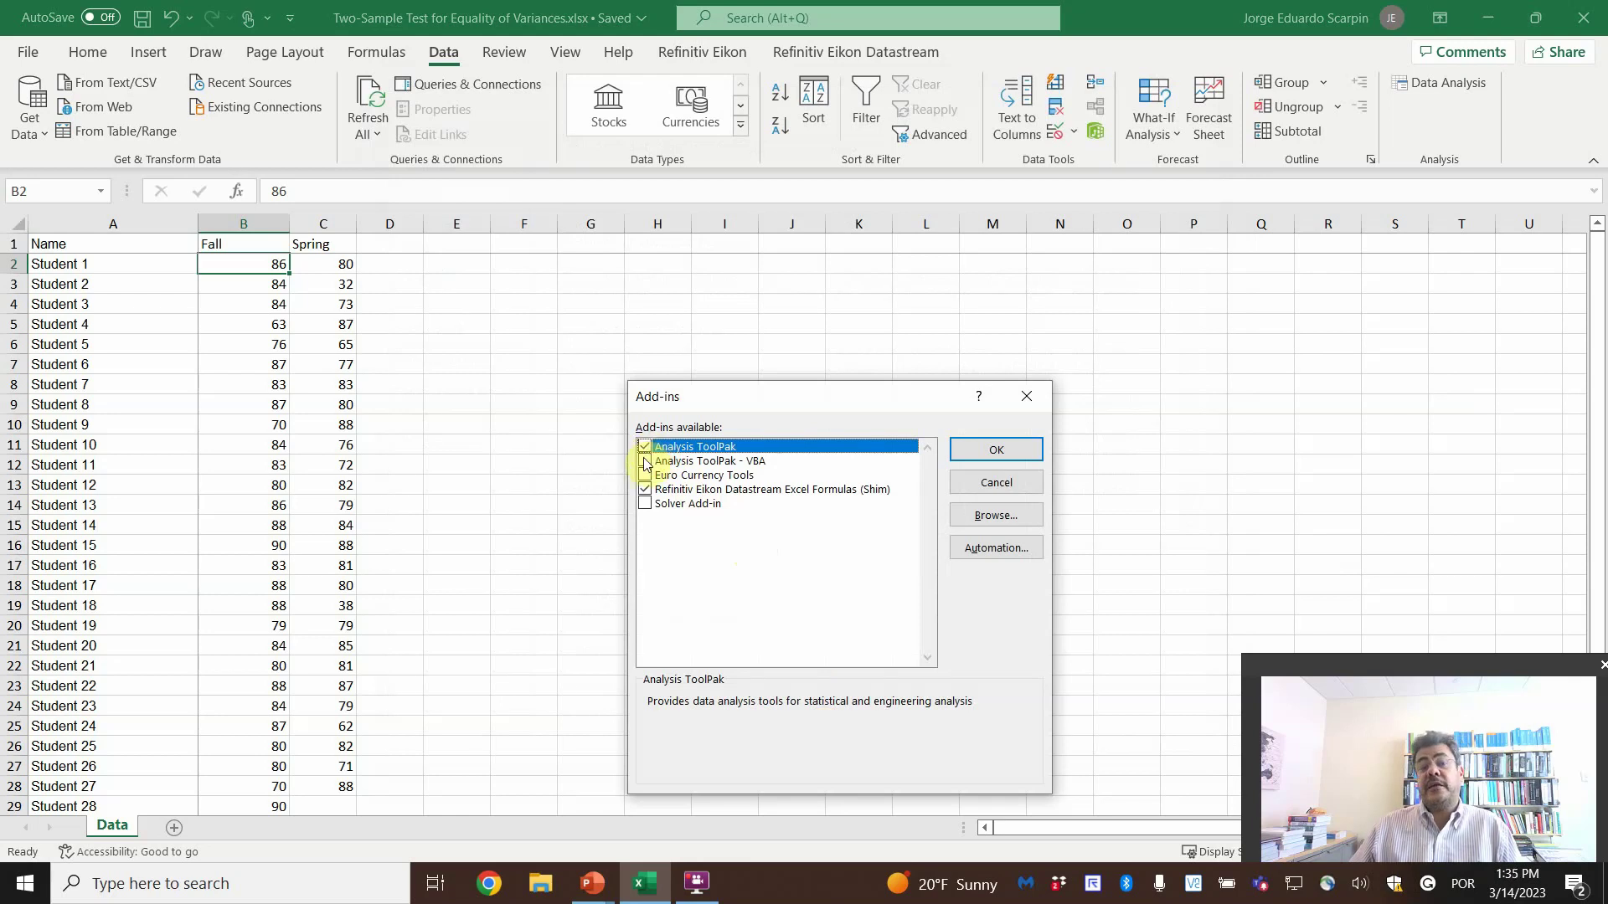
pyautogui.click(644, 446)
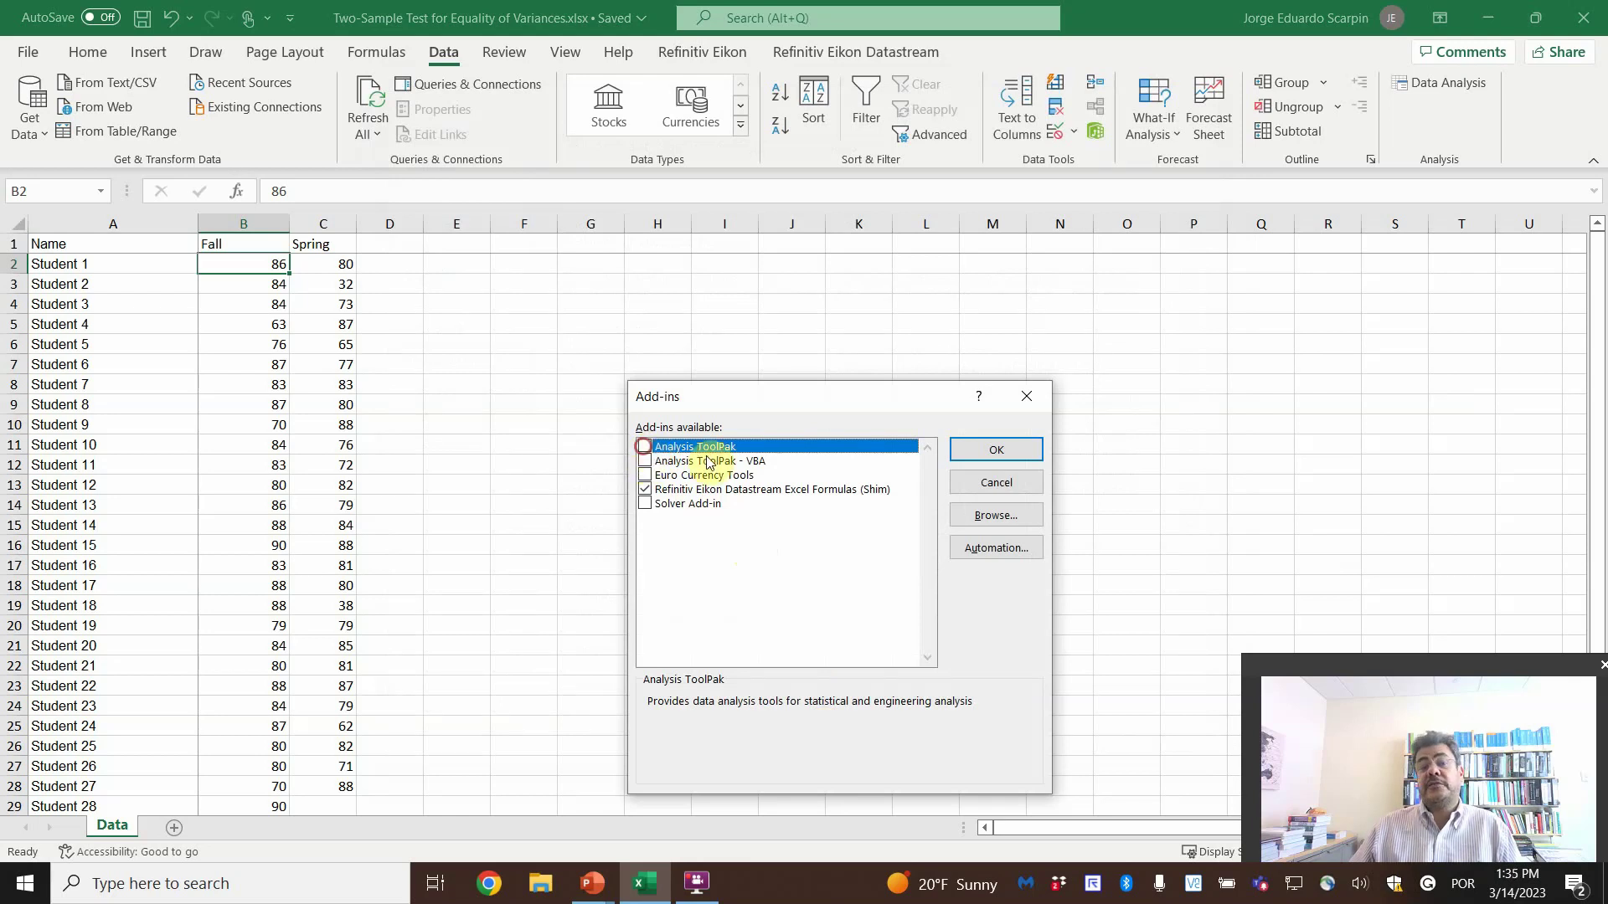
pyautogui.click(997, 450)
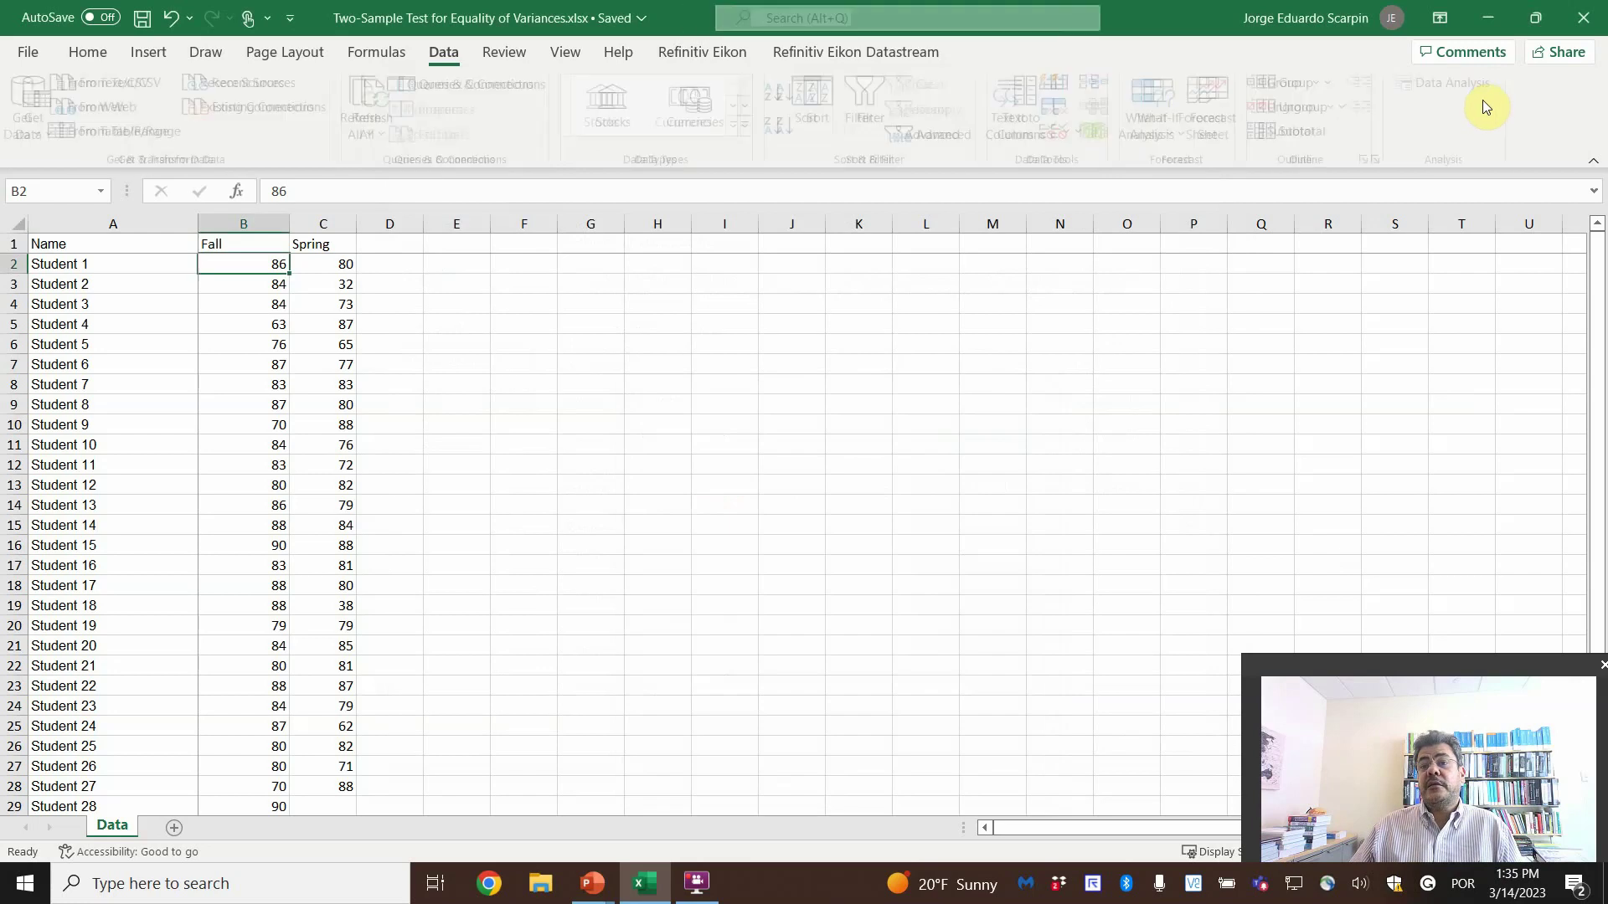
# Step: Enable the Analysis ToolPak add-in in the Excel Add-ins options
pyautogui.click(25, 52)
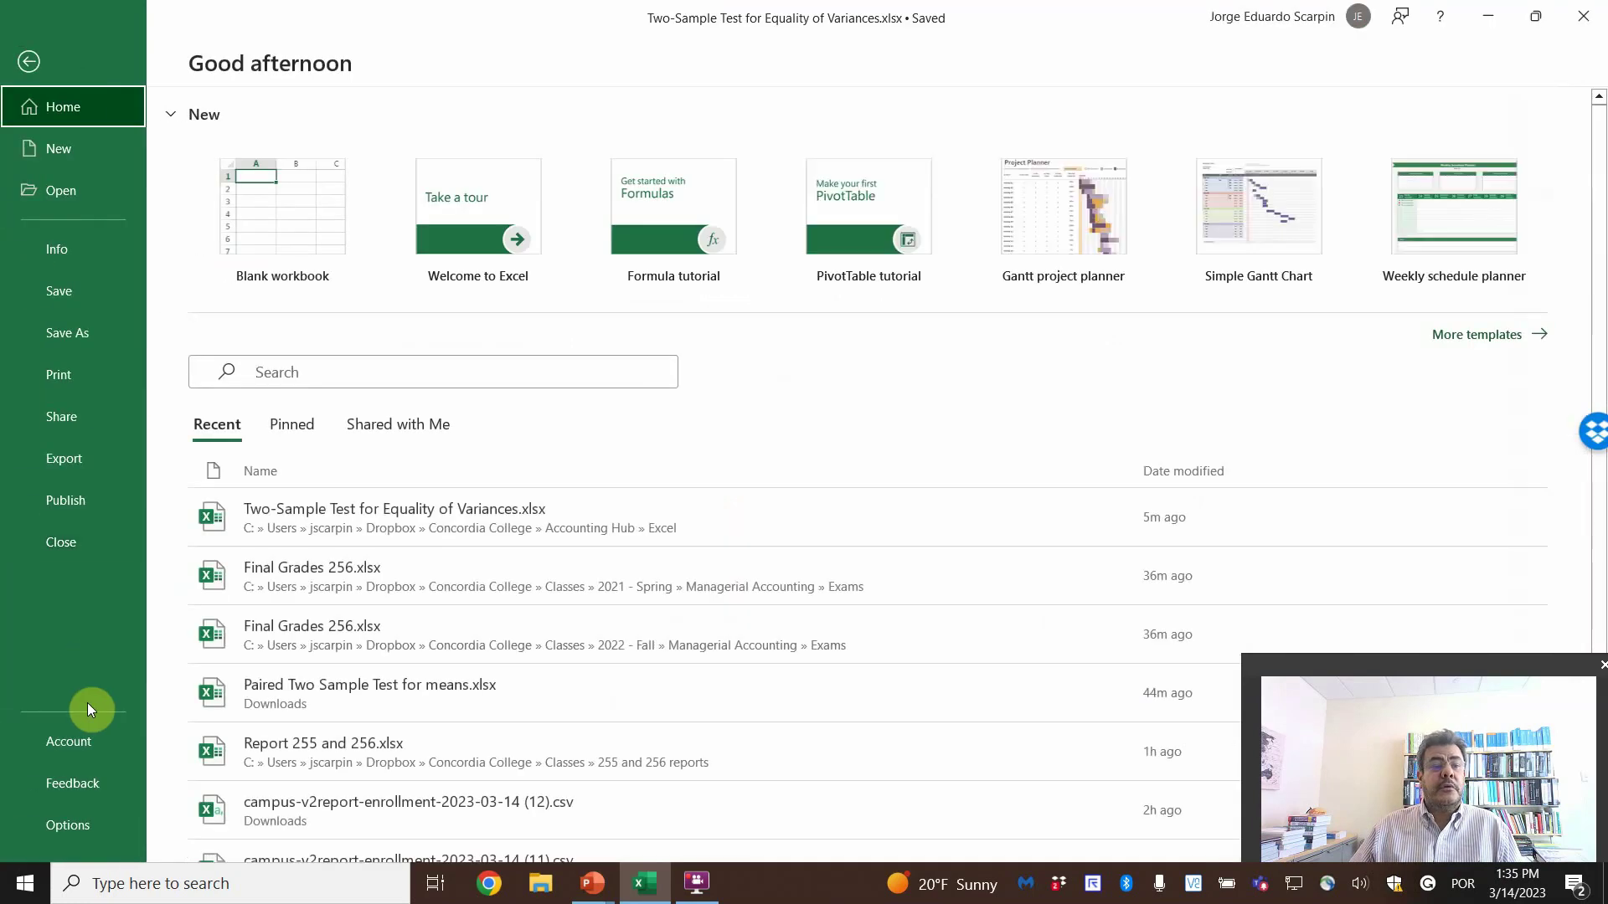
pyautogui.click(92, 820)
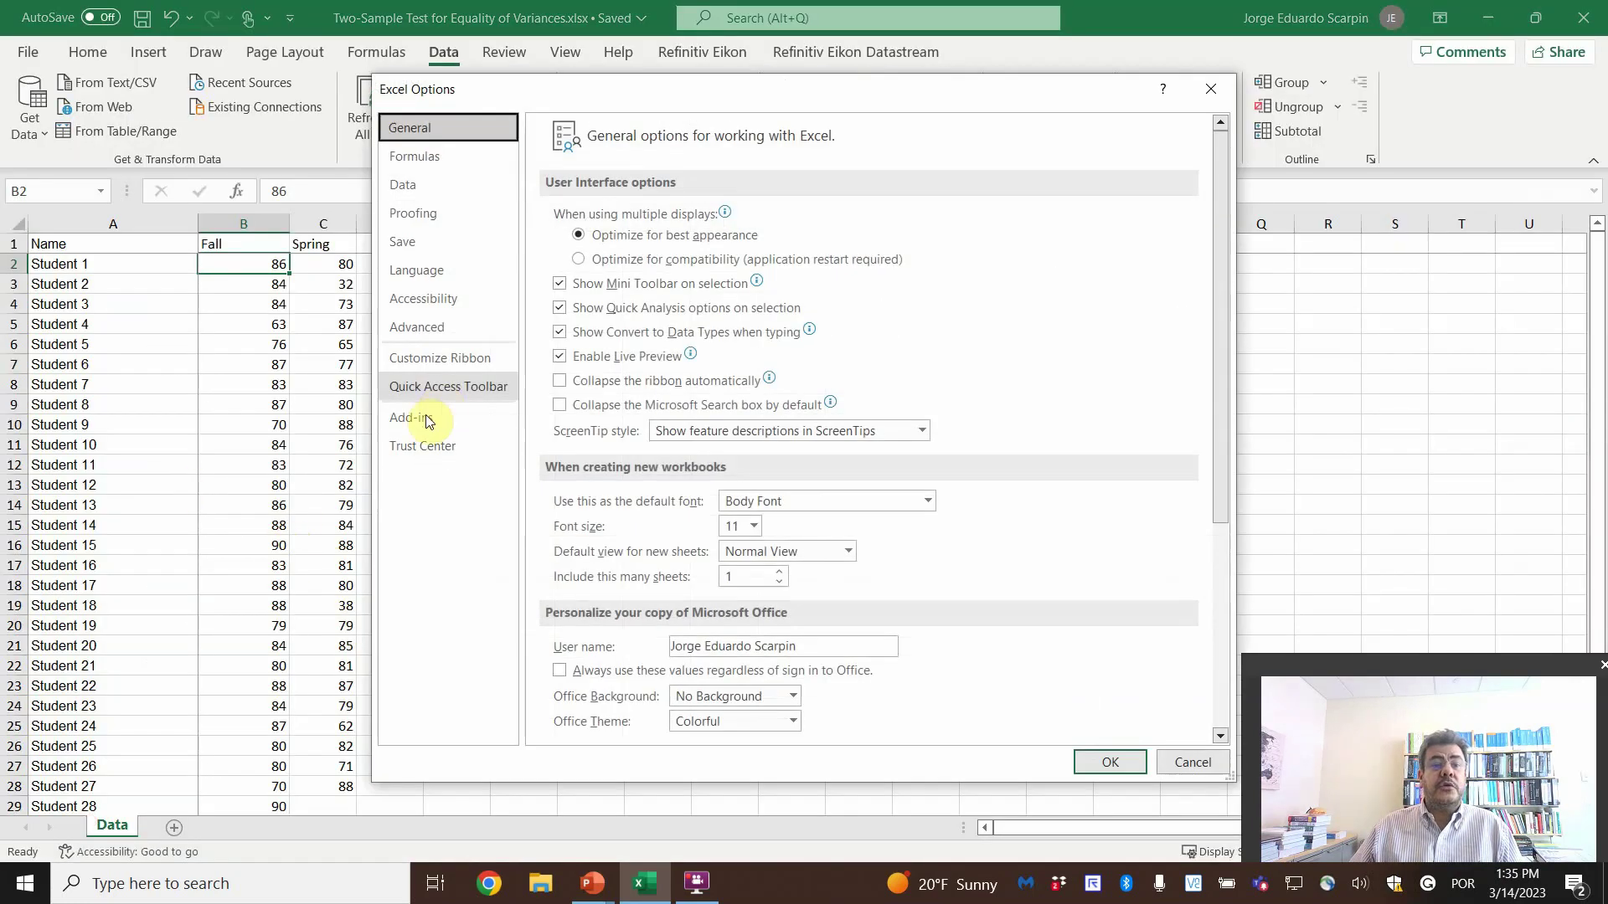
pyautogui.click(418, 417)
pyautogui.click(804, 719)
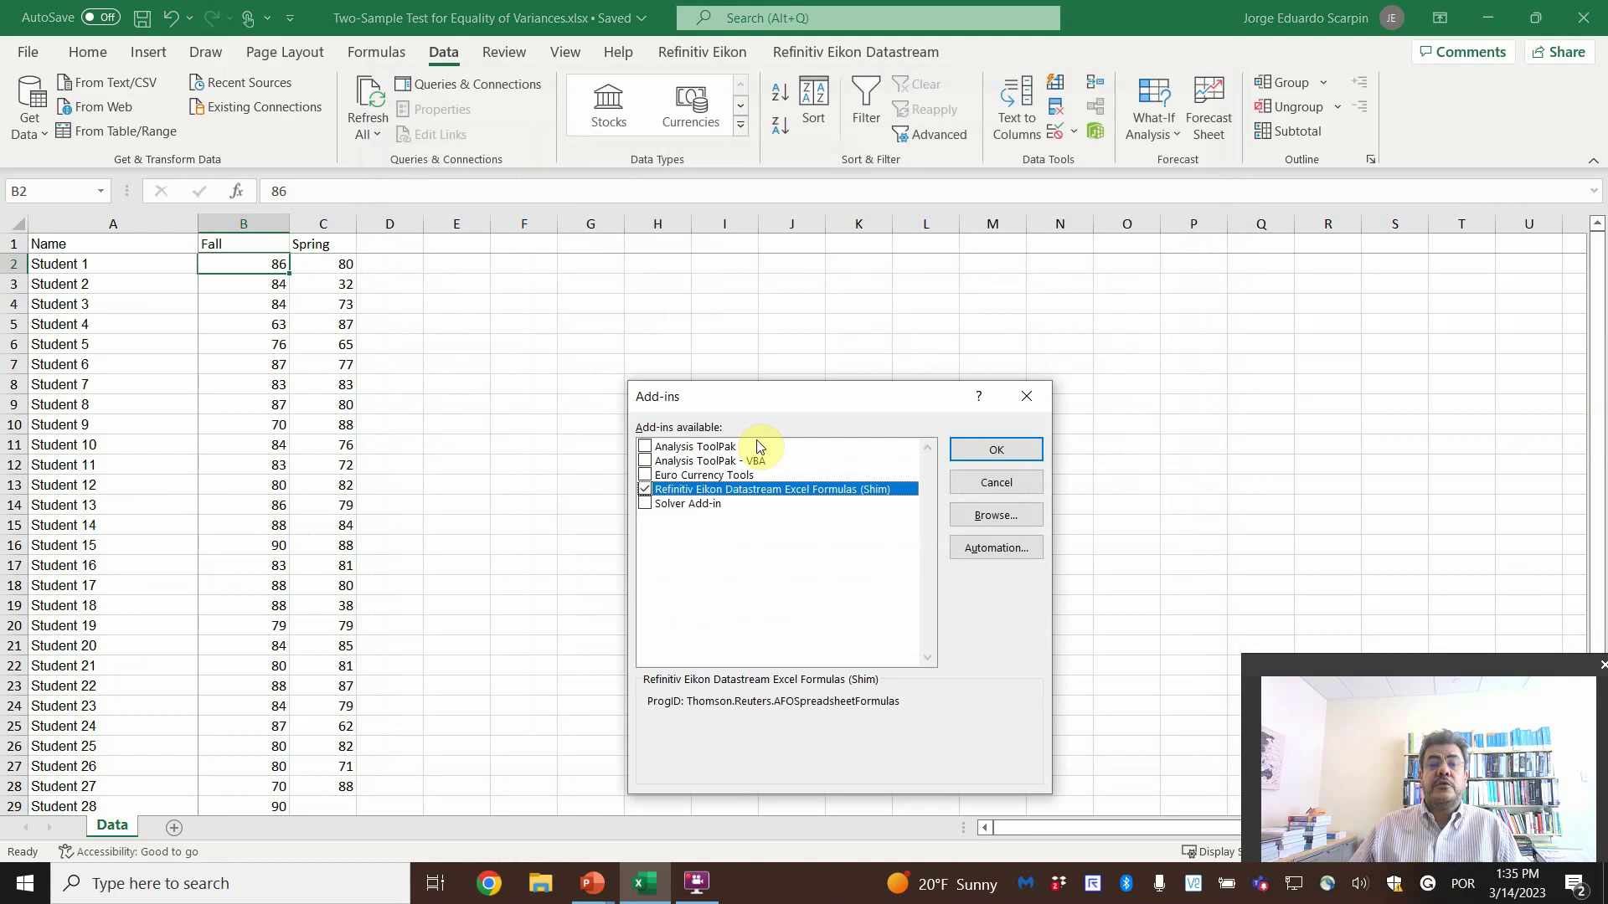
pyautogui.click(654, 449)
pyautogui.click(647, 447)
pyautogui.click(978, 450)
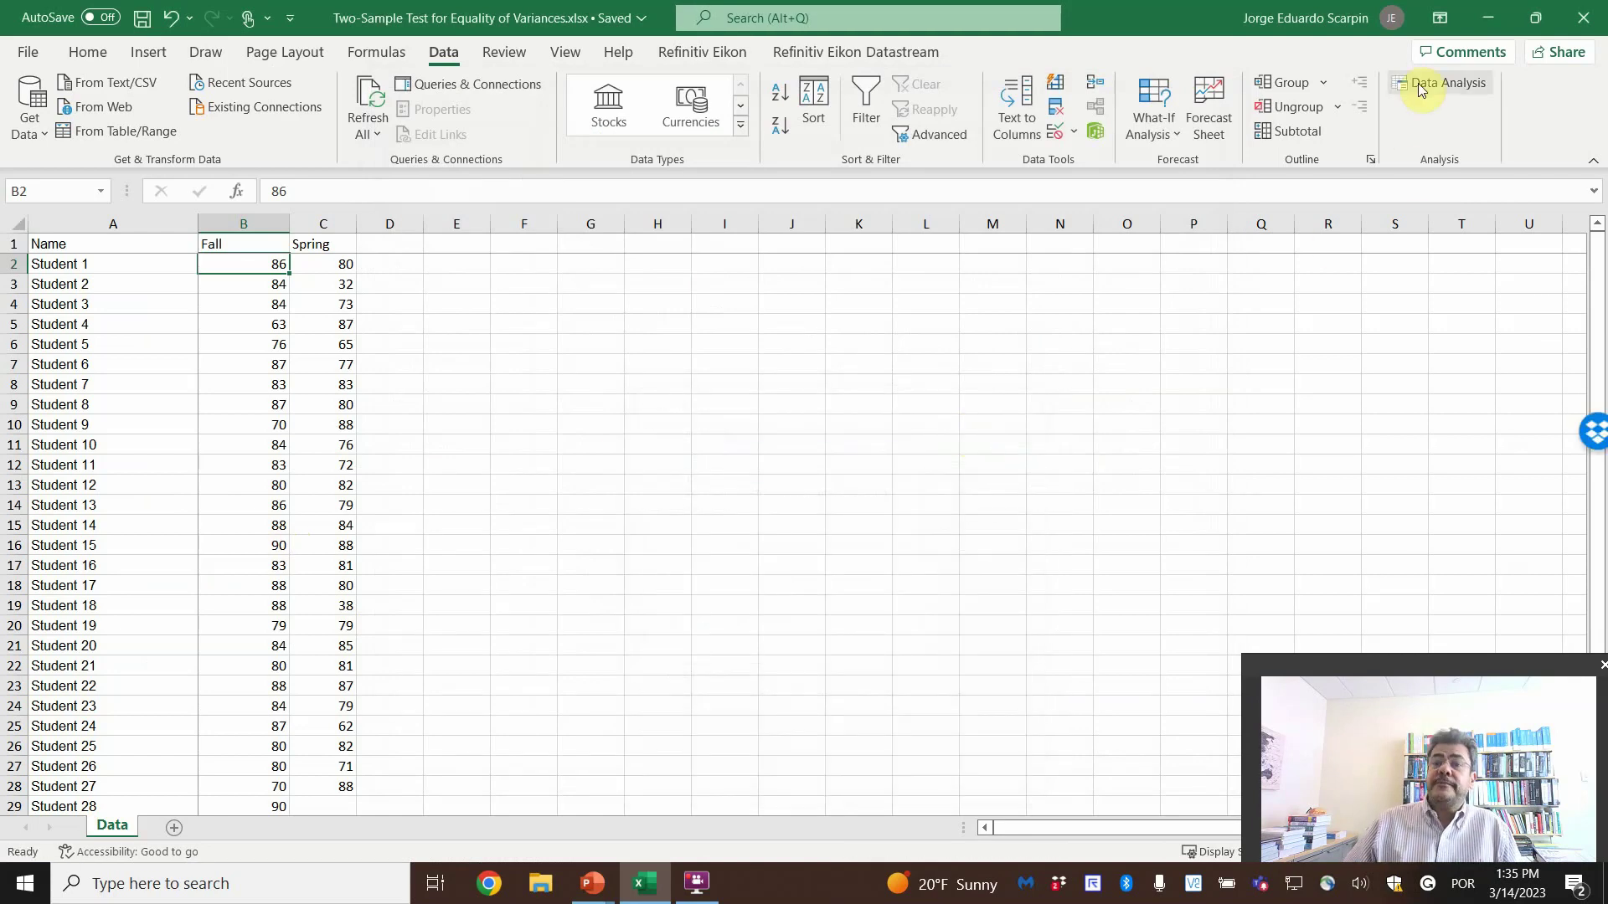
# Step: Run an F-Test Two-Sample for Variances with B1:B31 as variable 1 and C1:C28 as variable 2, including labels, into a new worksheet
pyautogui.click(1417, 83)
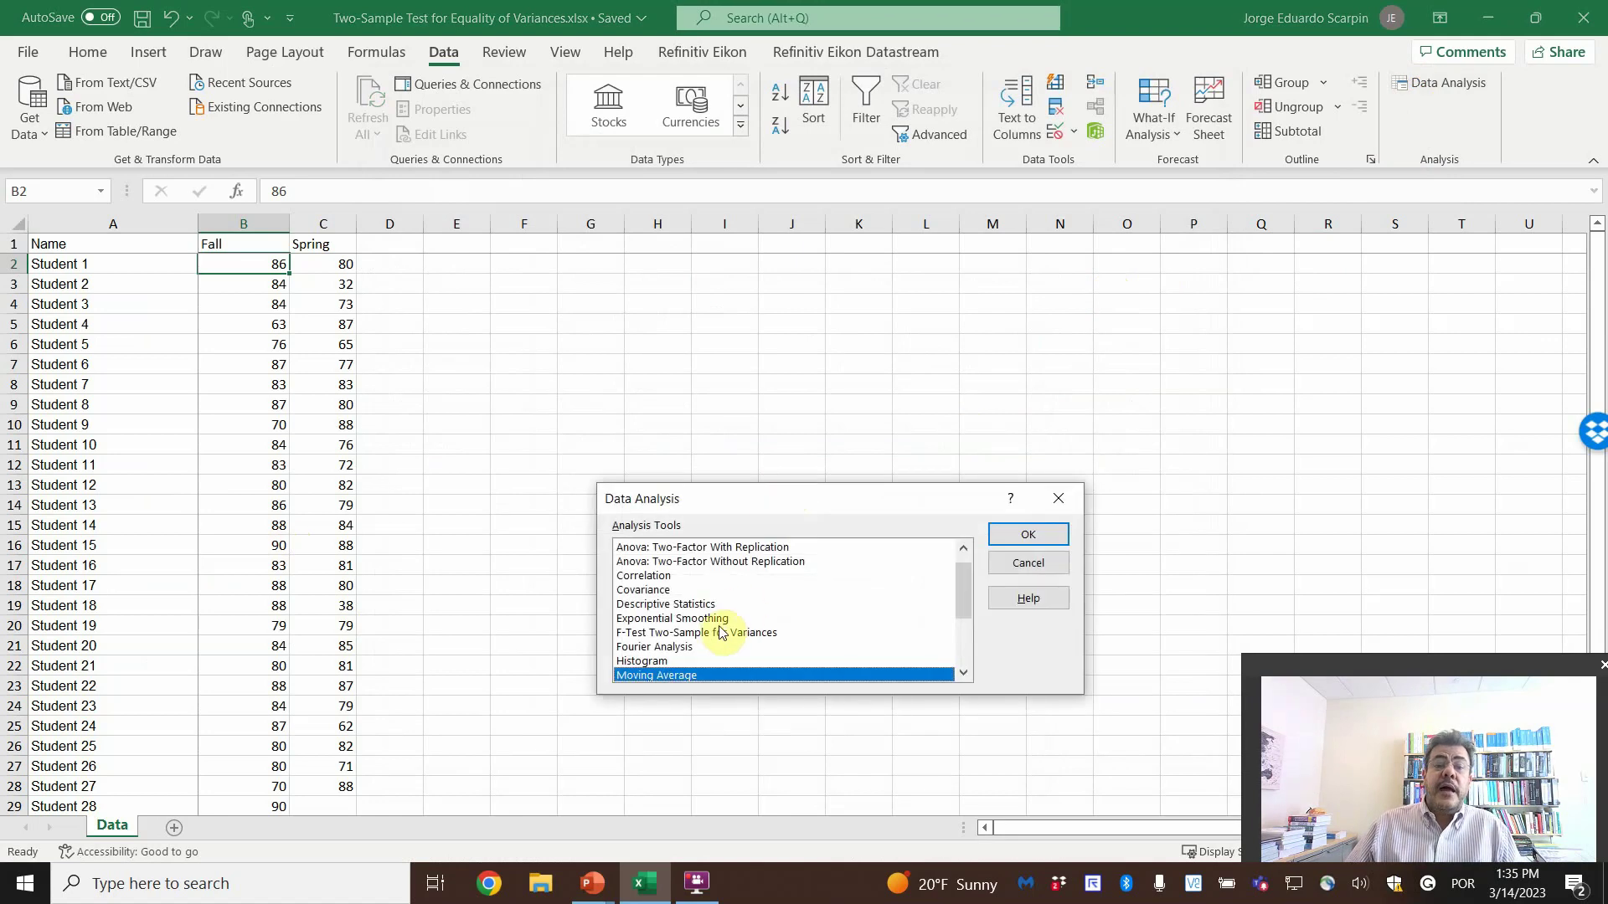
pyautogui.click(717, 634)
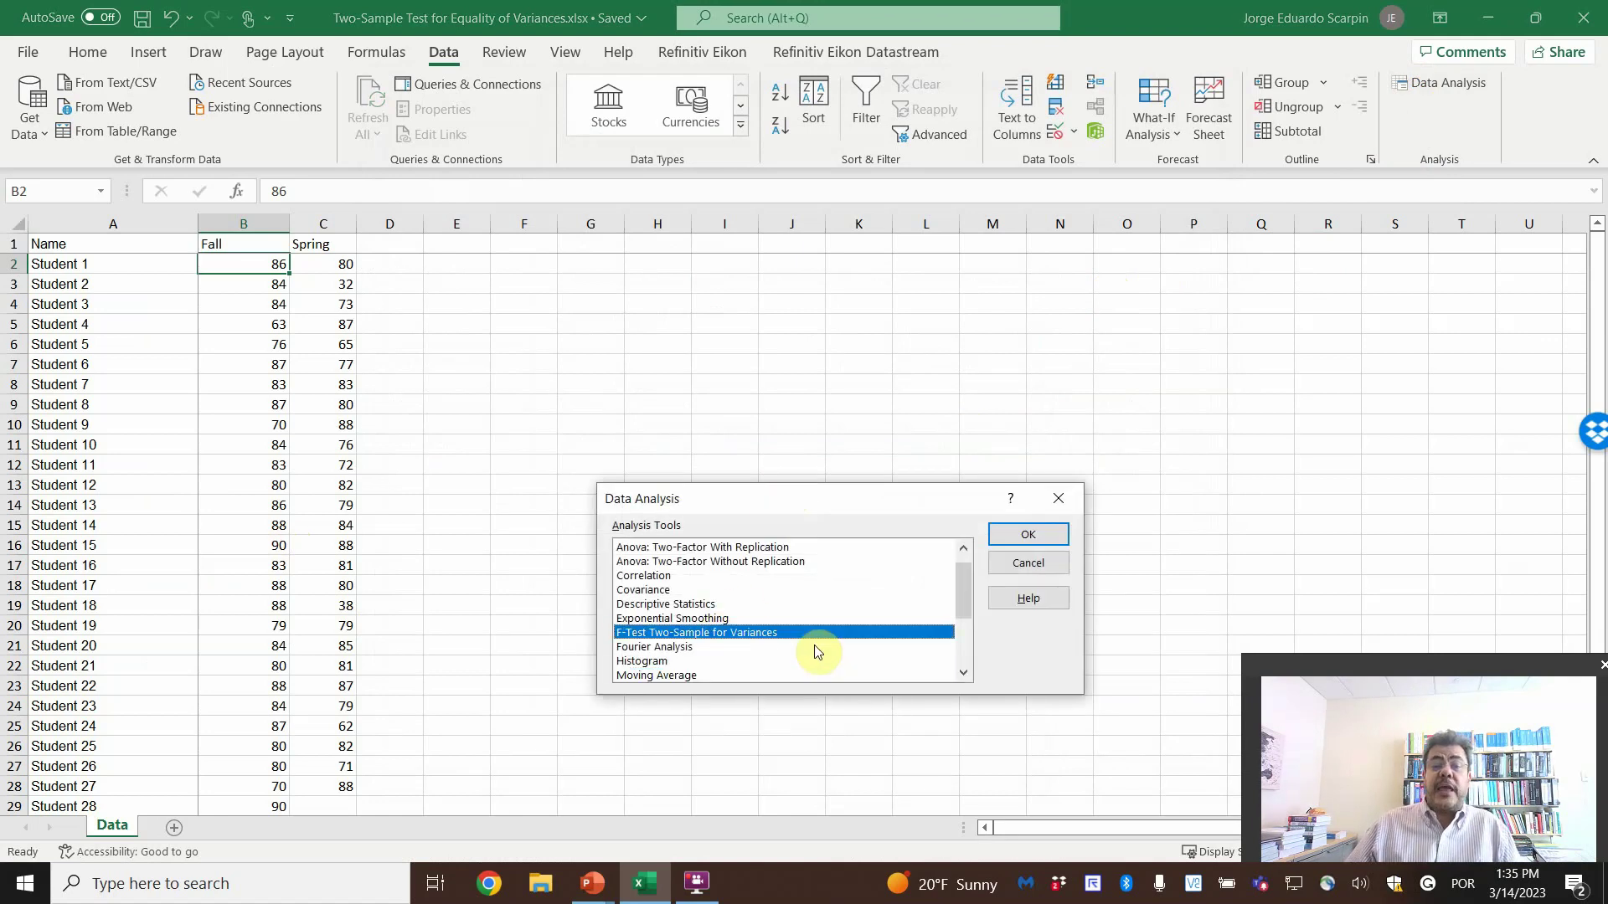
pyautogui.click(1034, 531)
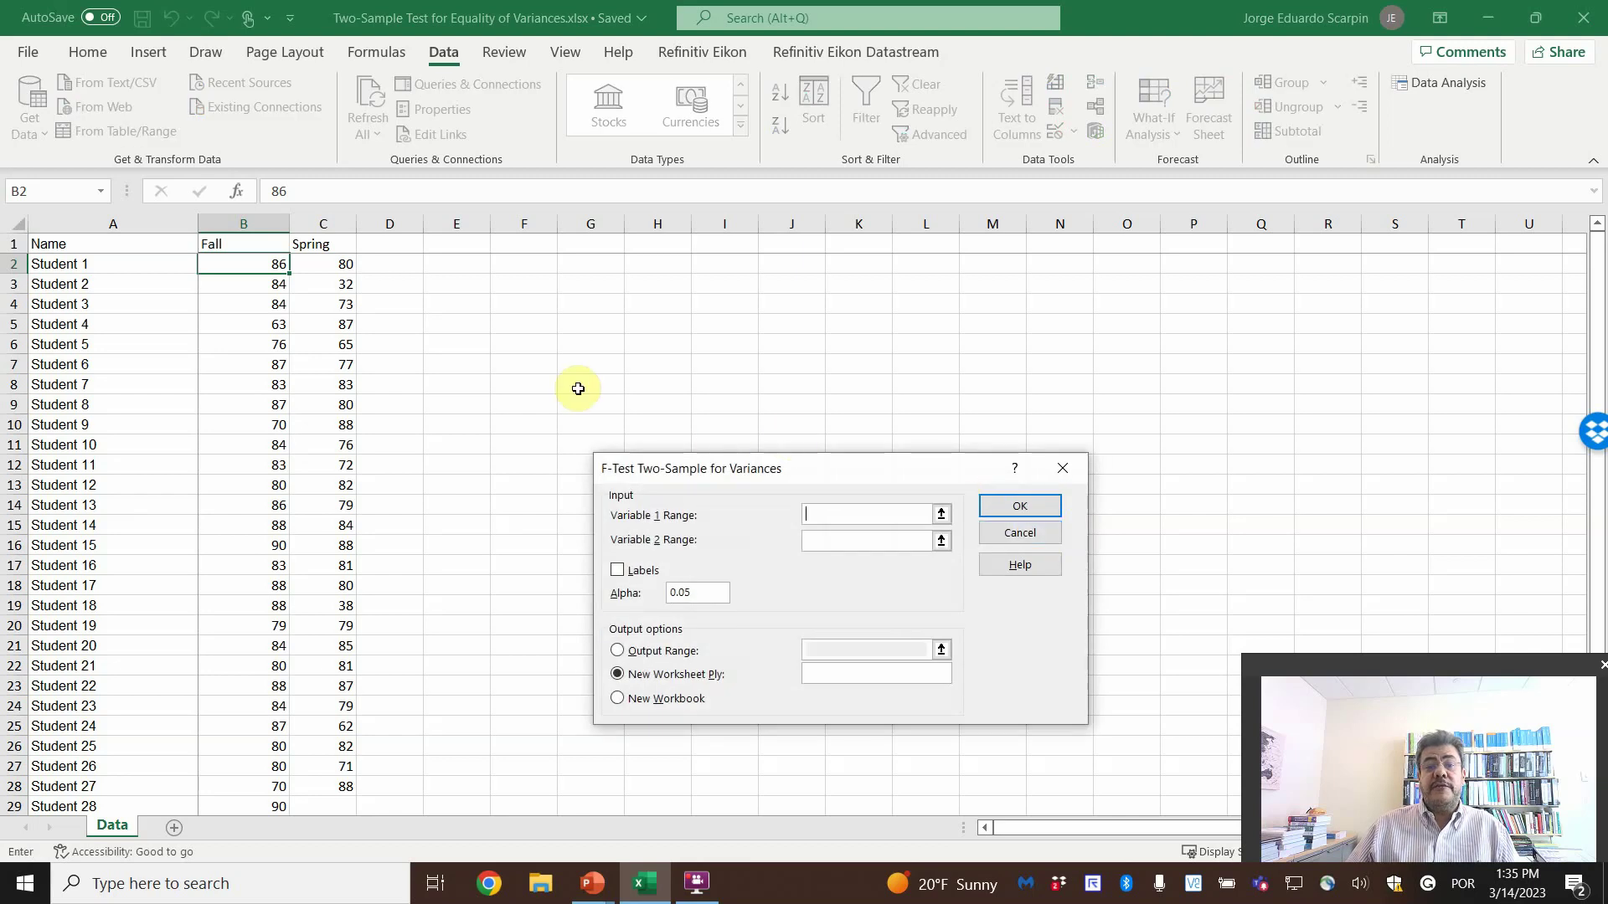
pyautogui.moveTo(244, 244); pyautogui.dragTo(273, 779)
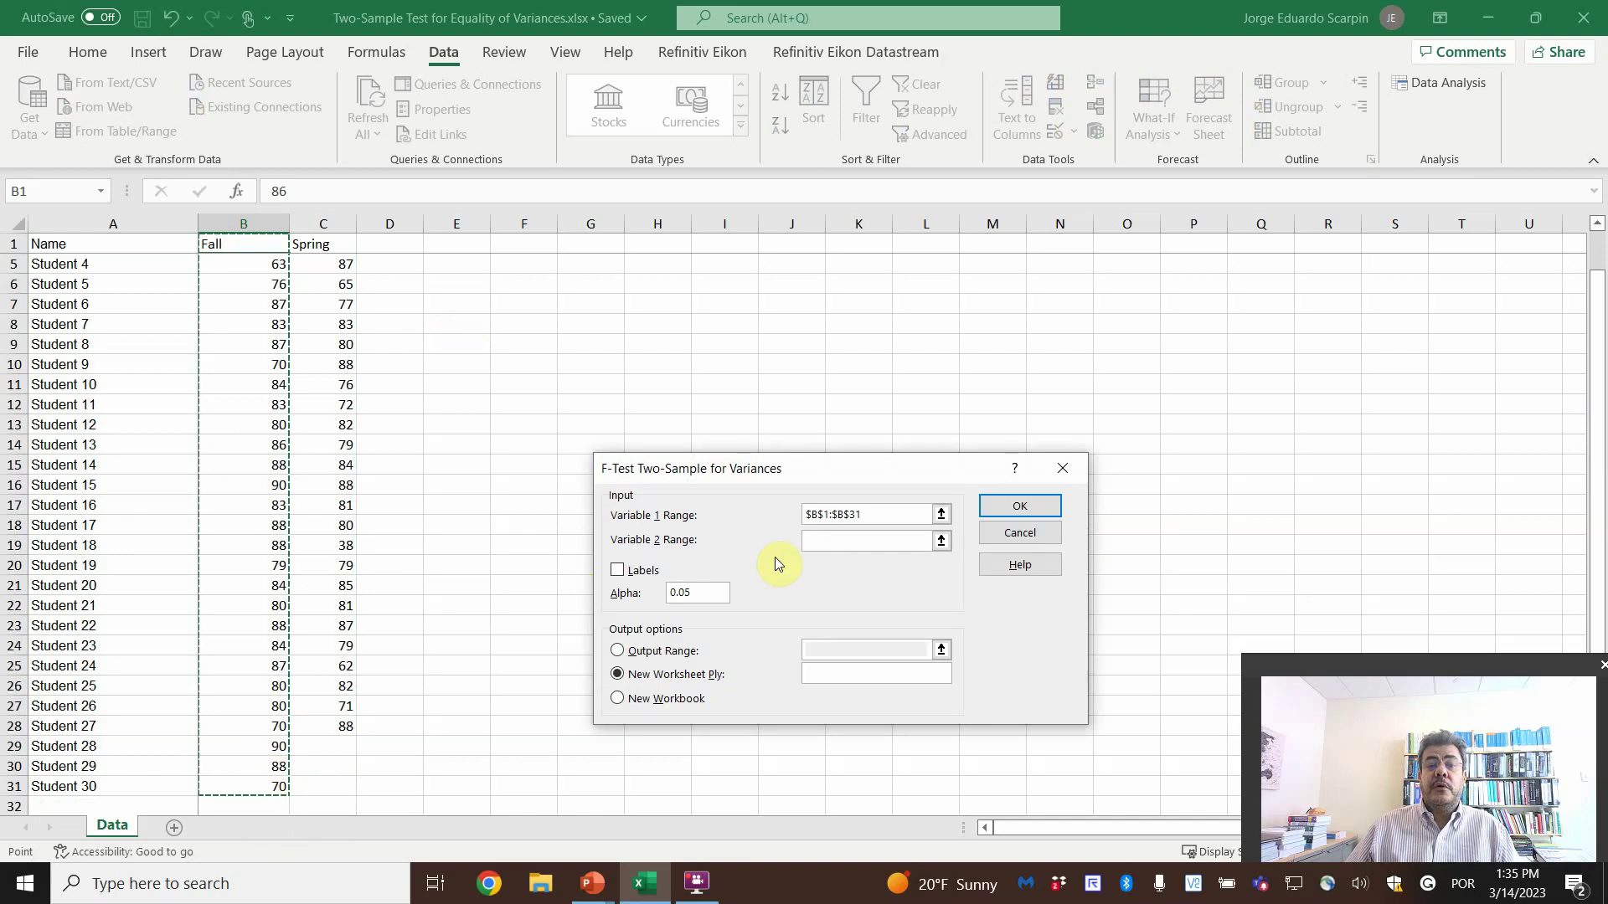
pyautogui.click(838, 540)
pyautogui.moveTo(324, 244); pyautogui.dragTo(348, 733)
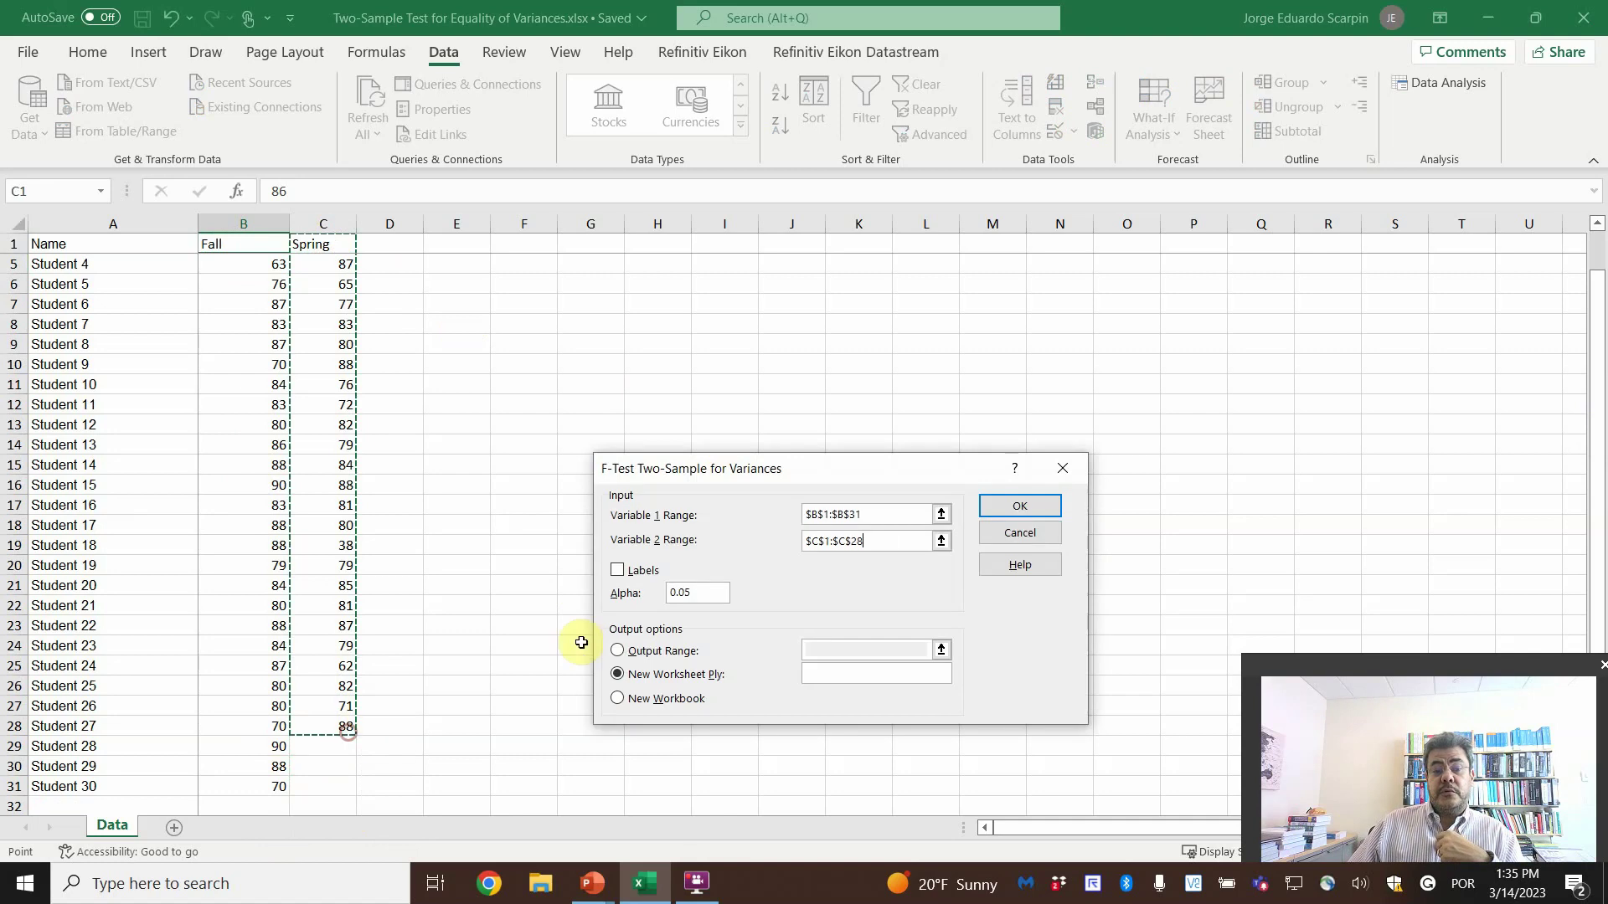
pyautogui.click(618, 576)
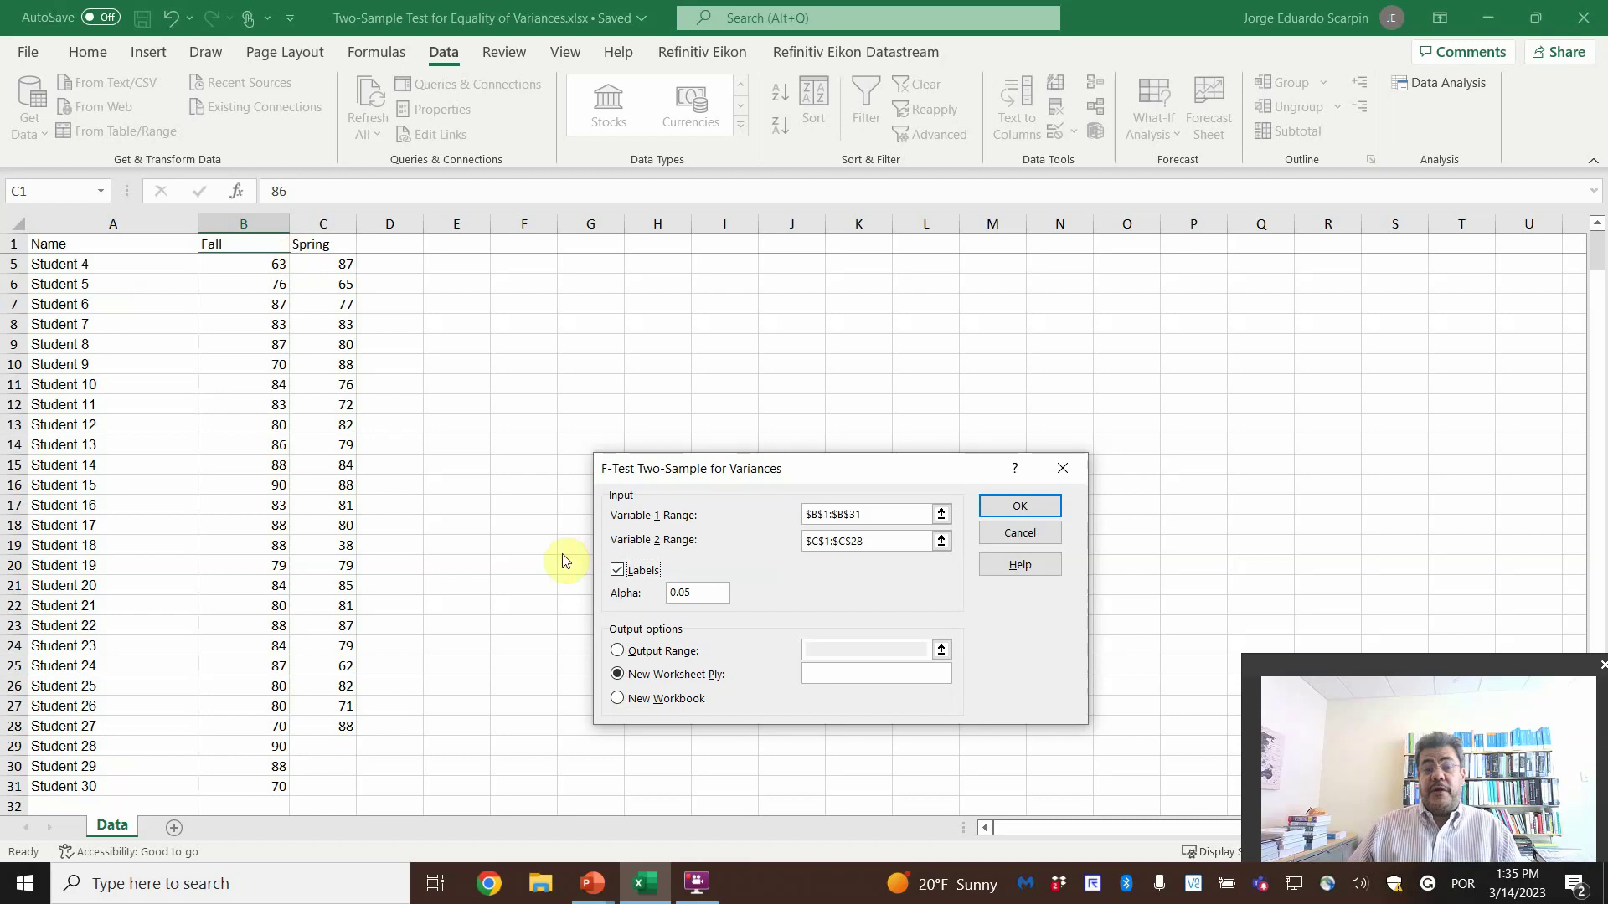
pyautogui.click(1020, 508)
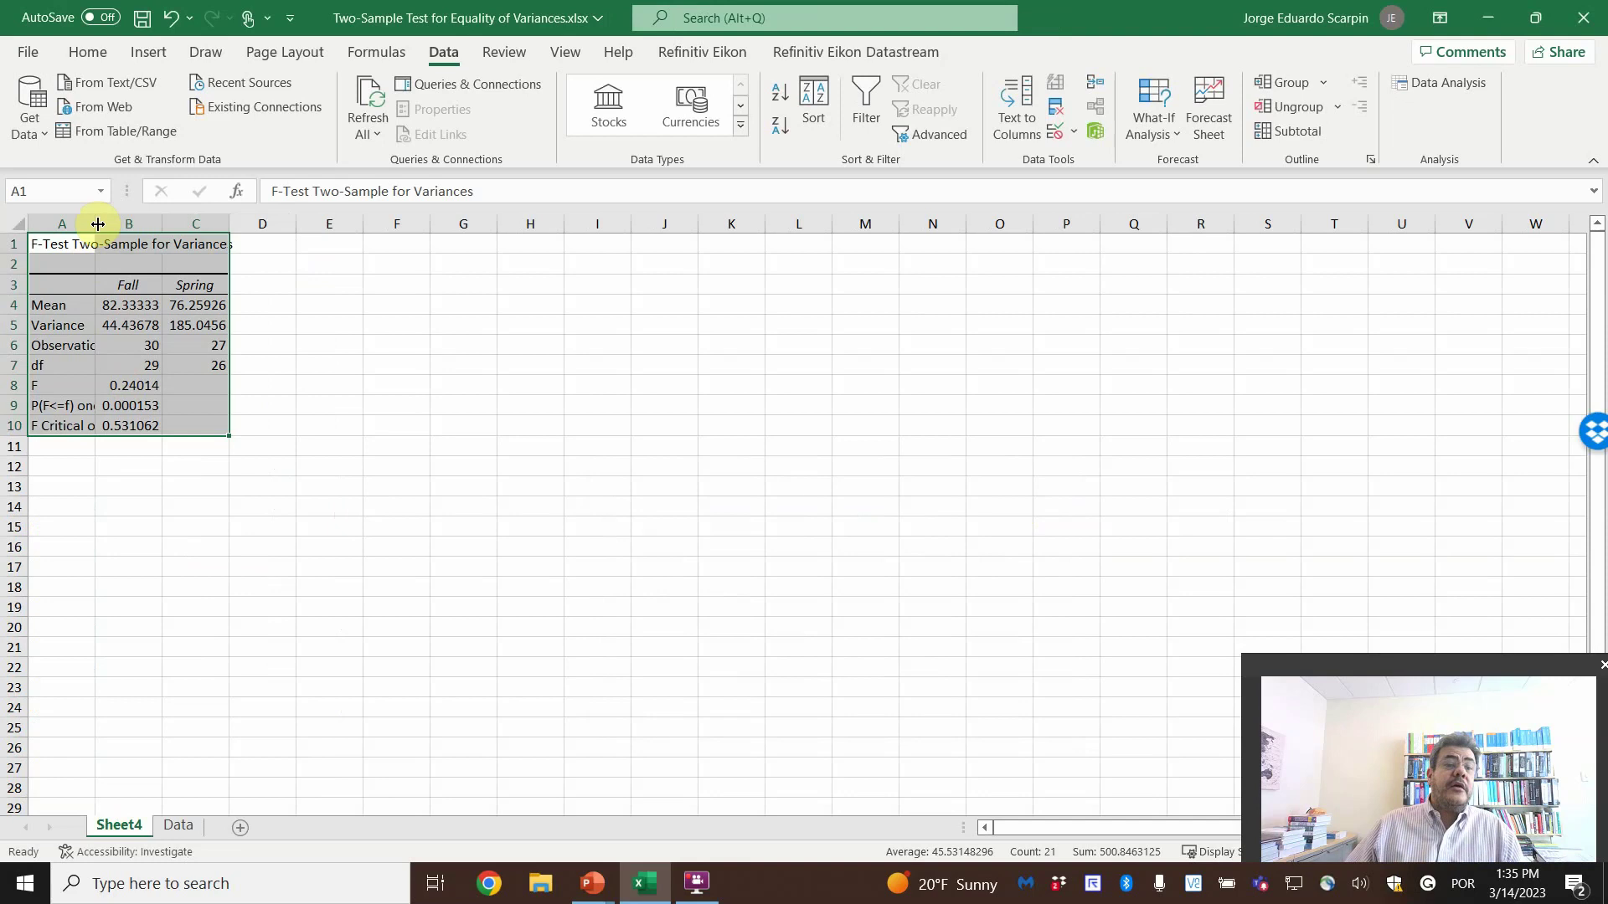
# Step: Widen column A of the F-test results sheet to show more of the row labels
pyautogui.moveTo(1450, 670); pyautogui.dragTo(1453, 600)
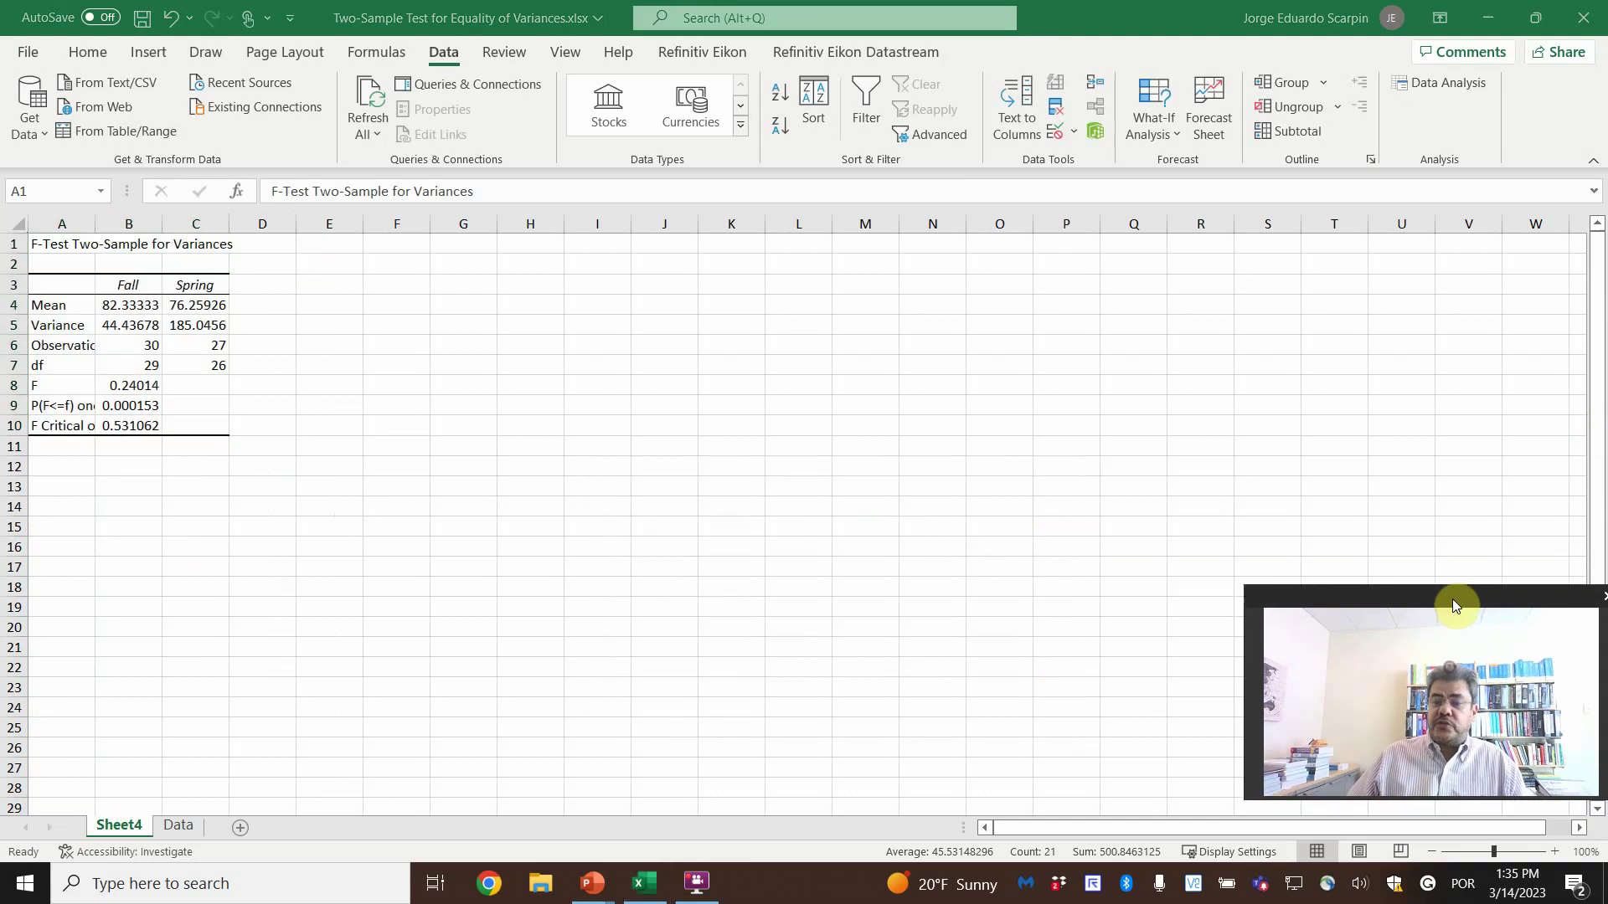
pyautogui.click(1555, 852)
pyautogui.click(1556, 852)
pyautogui.click(1555, 852)
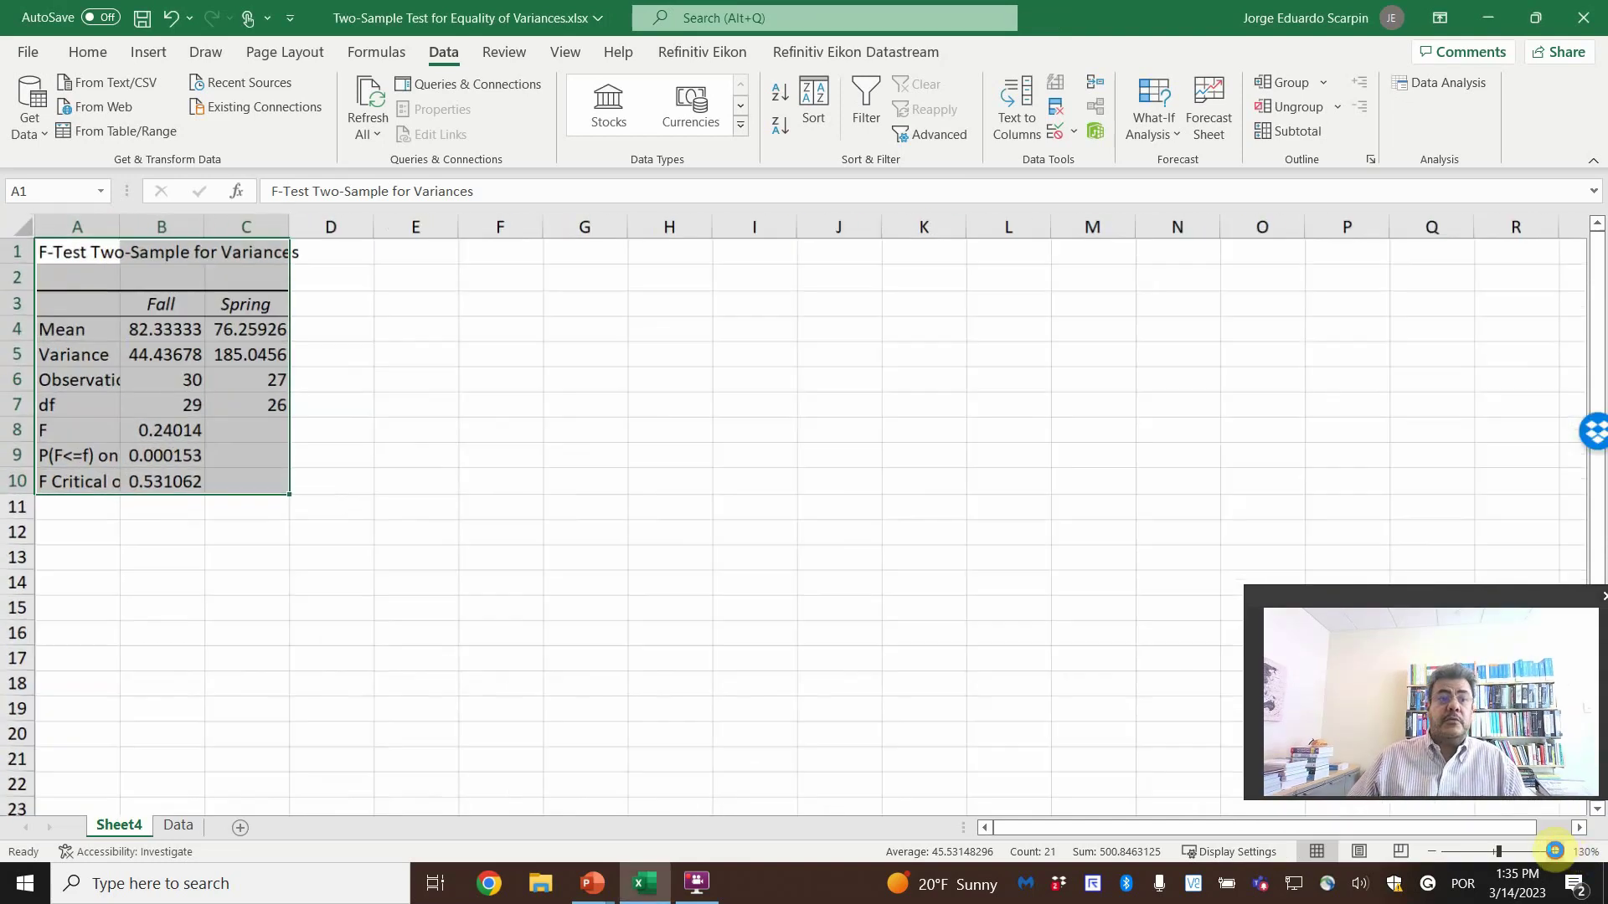
pyautogui.click(1556, 852)
pyautogui.click(1555, 852)
pyautogui.click(1555, 851)
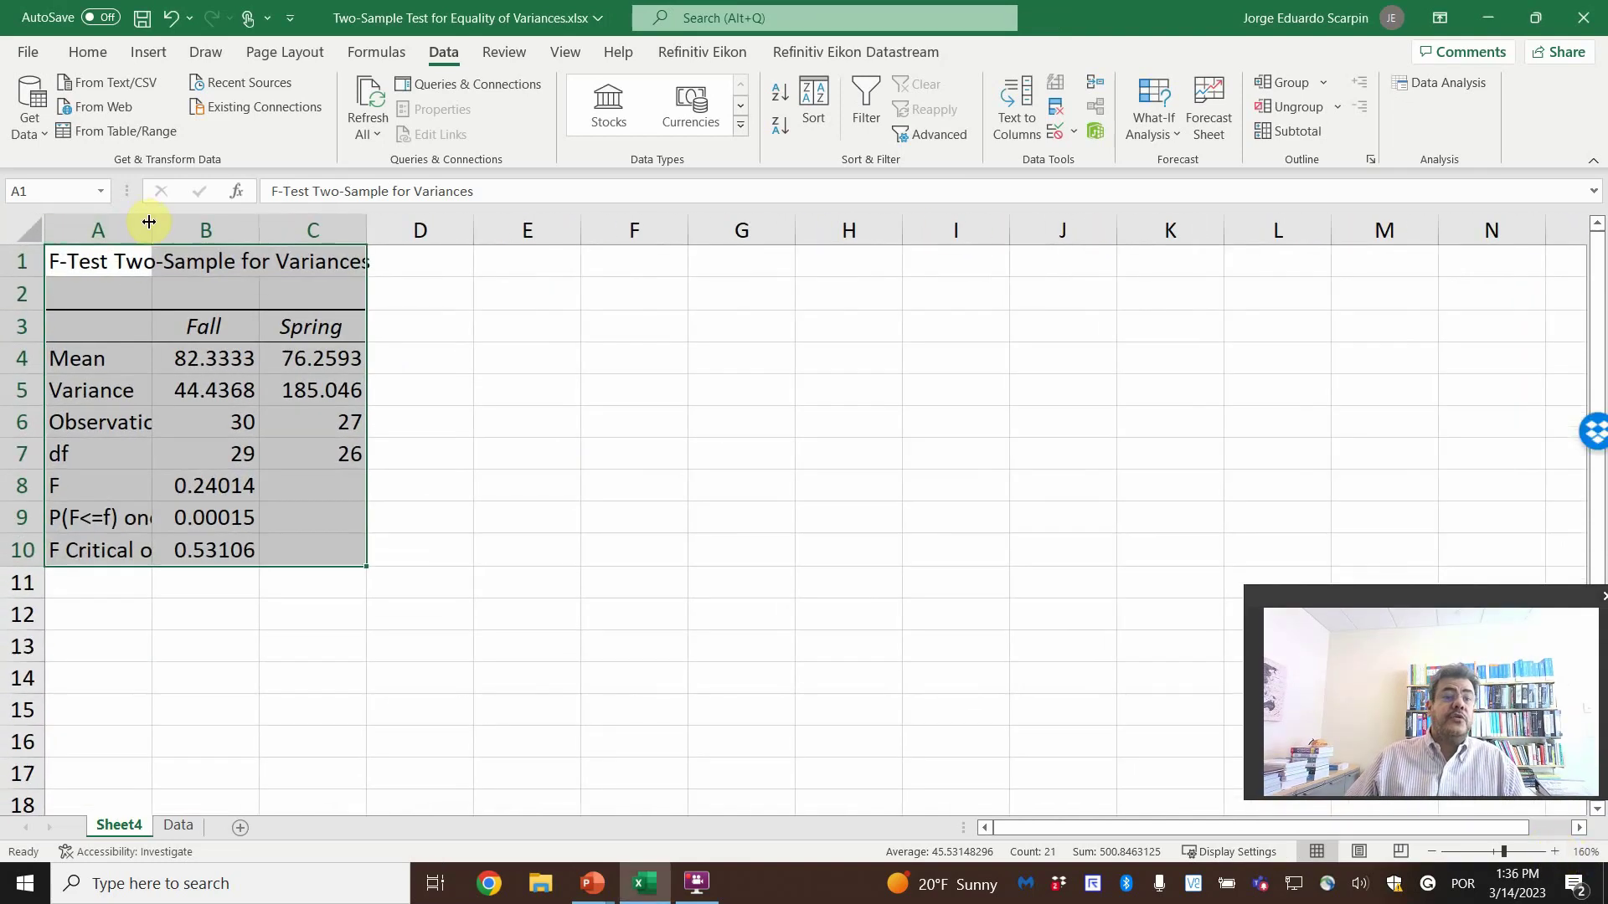
pyautogui.moveTo(153, 219); pyautogui.dragTo(190, 219)
# Step: Examine the Fall and Spring means, variances, observations and degrees of freedom, and the one-tail P value in the F-test results
pyautogui.click(226, 358)
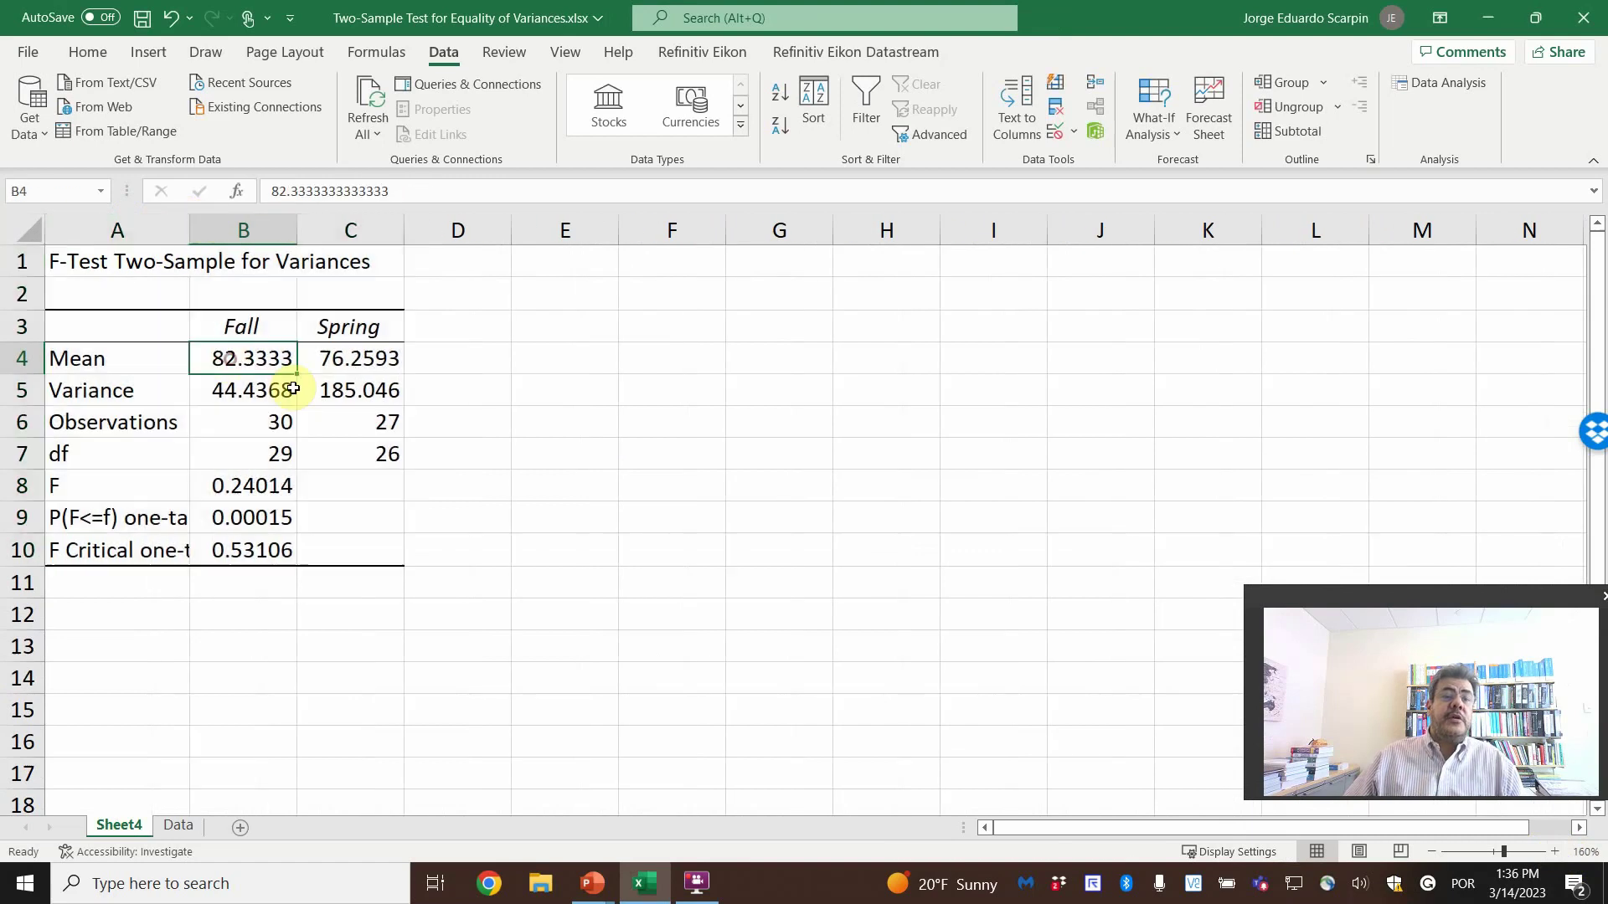
pyautogui.click(358, 359)
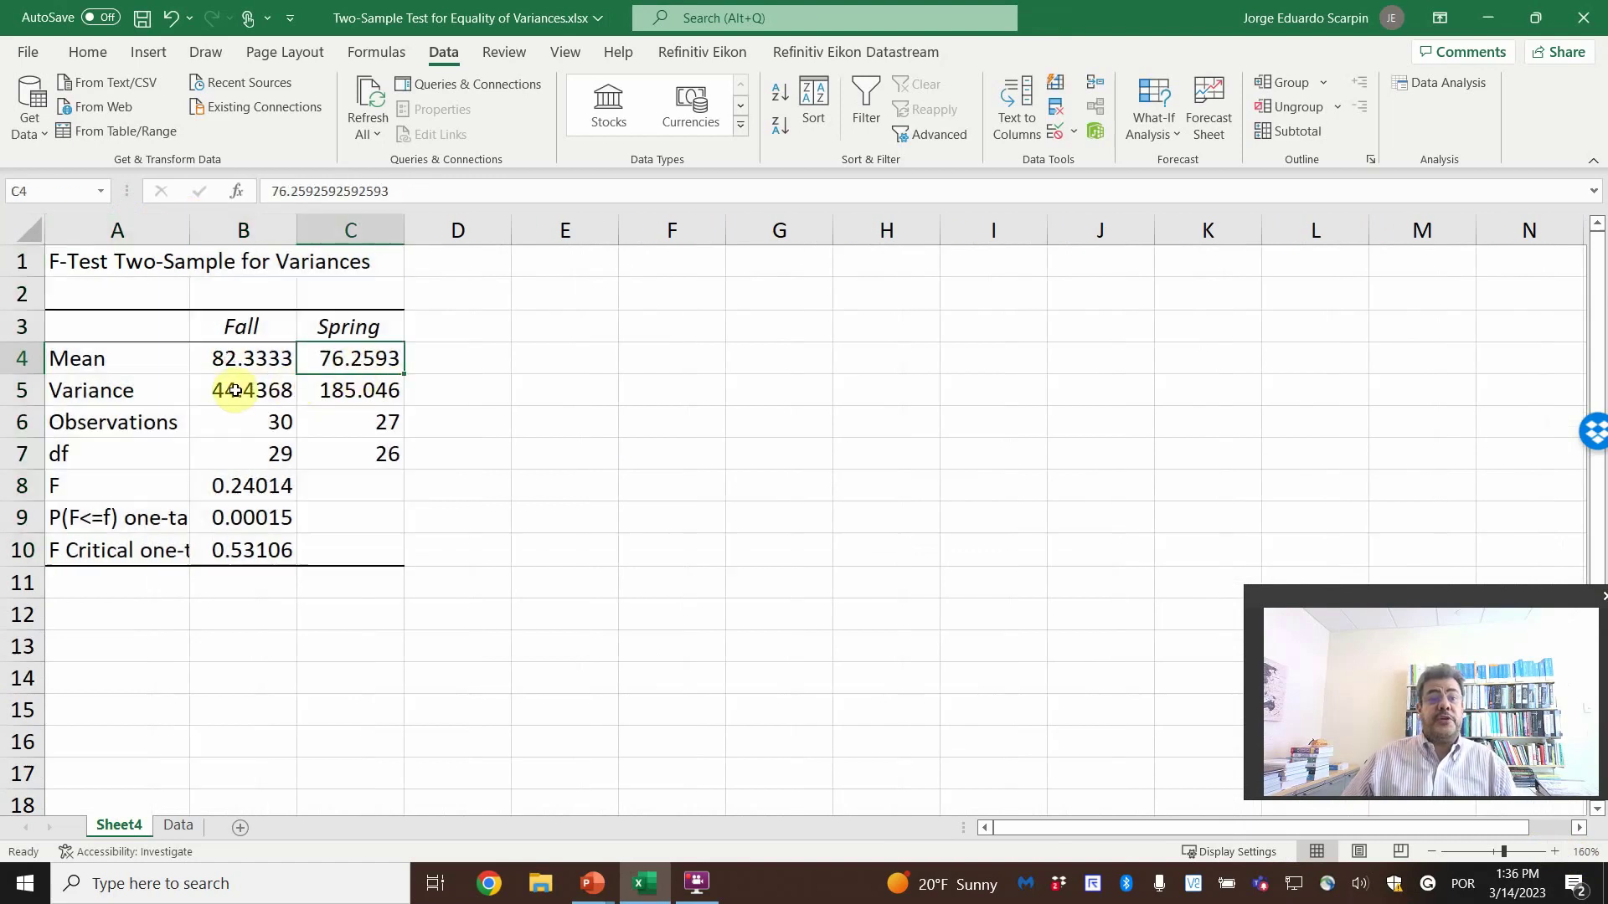
pyautogui.click(362, 395)
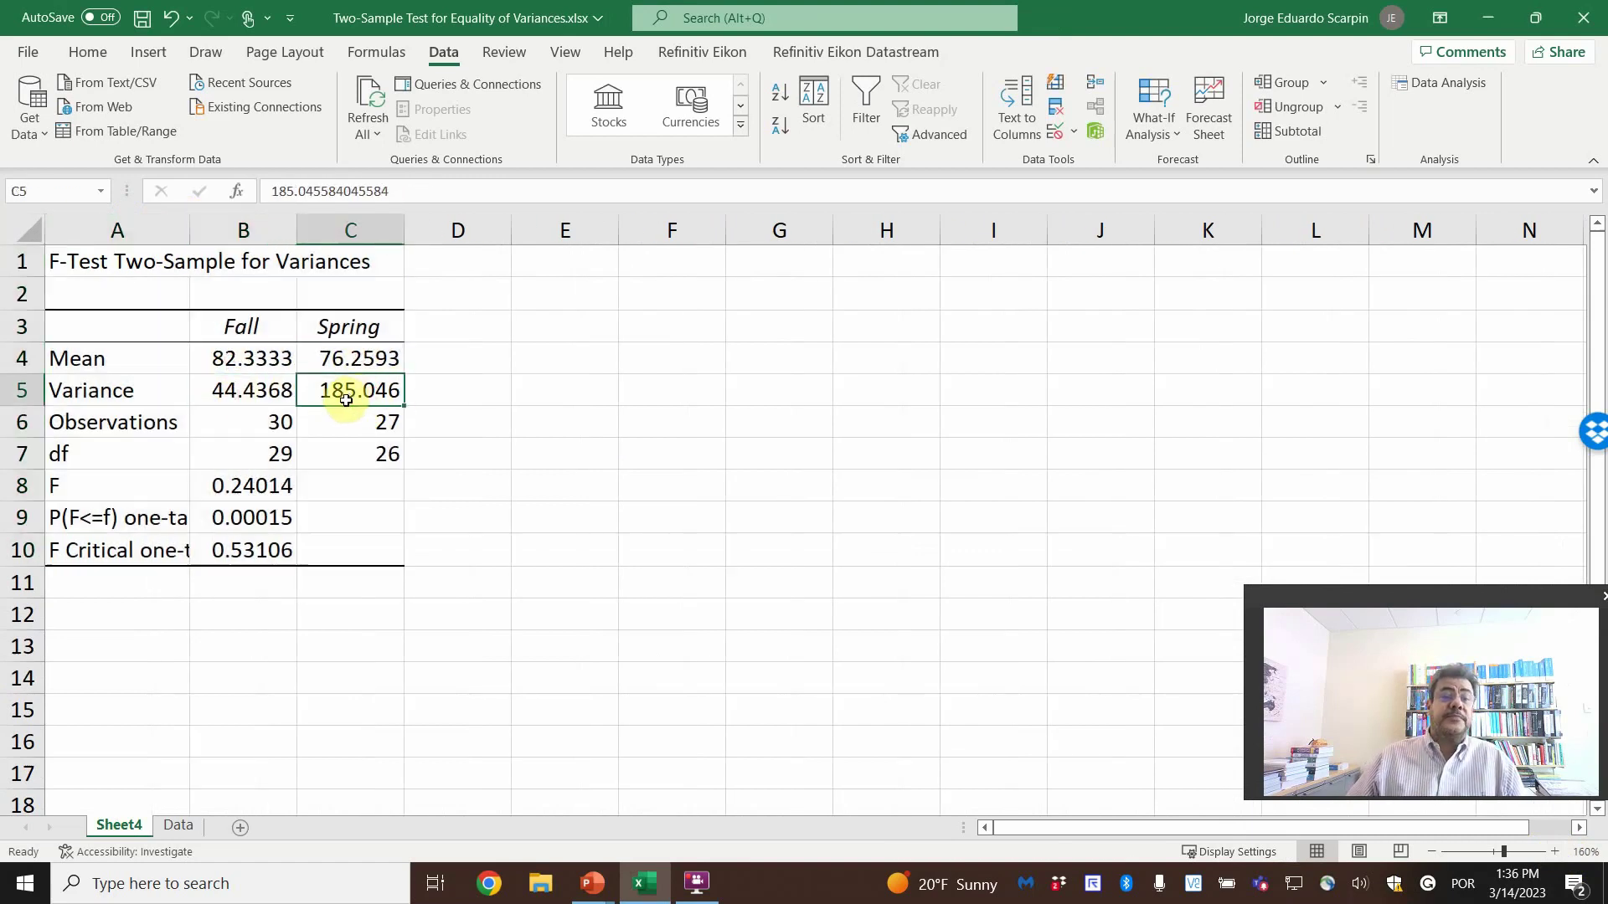
pyautogui.click(240, 428)
pyautogui.click(389, 421)
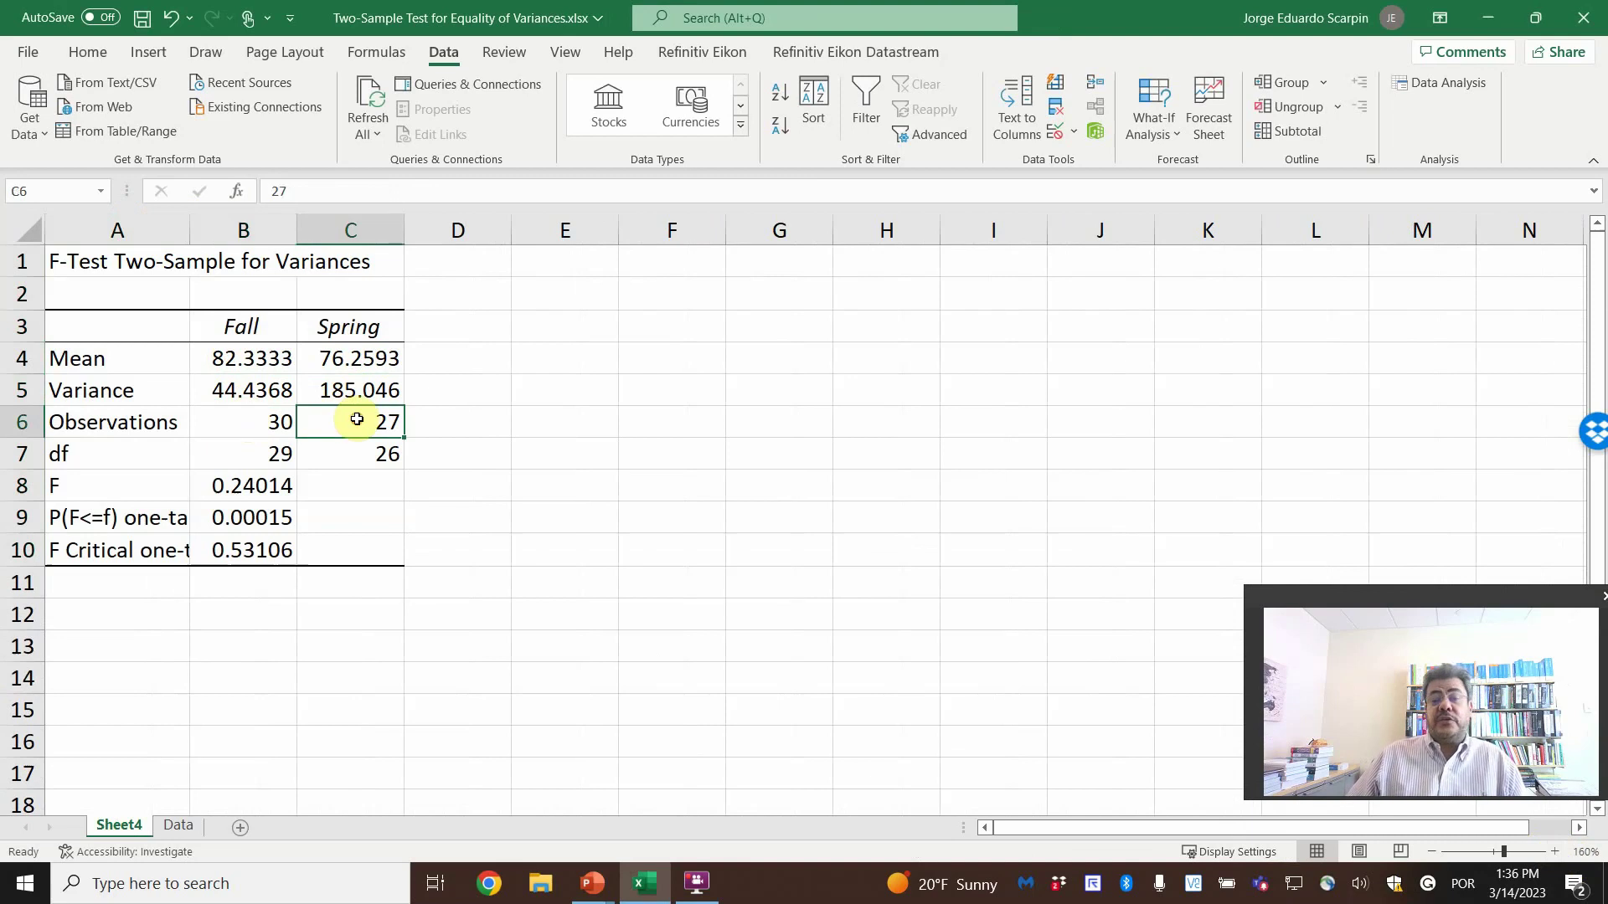
pyautogui.click(224, 433)
pyautogui.click(237, 450)
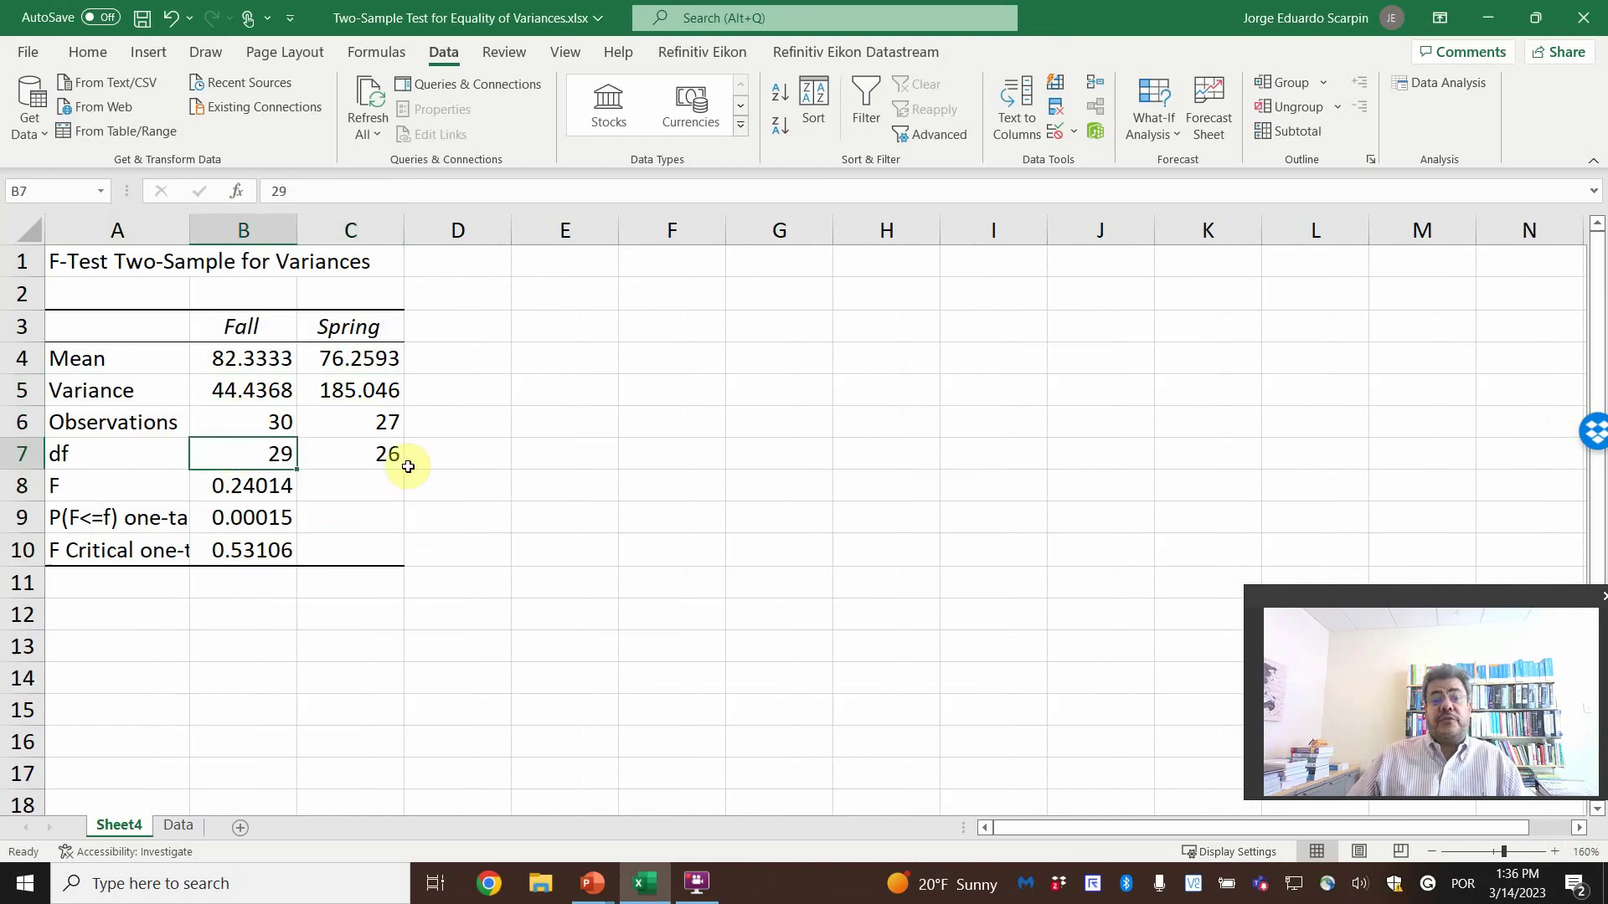
pyautogui.click(383, 454)
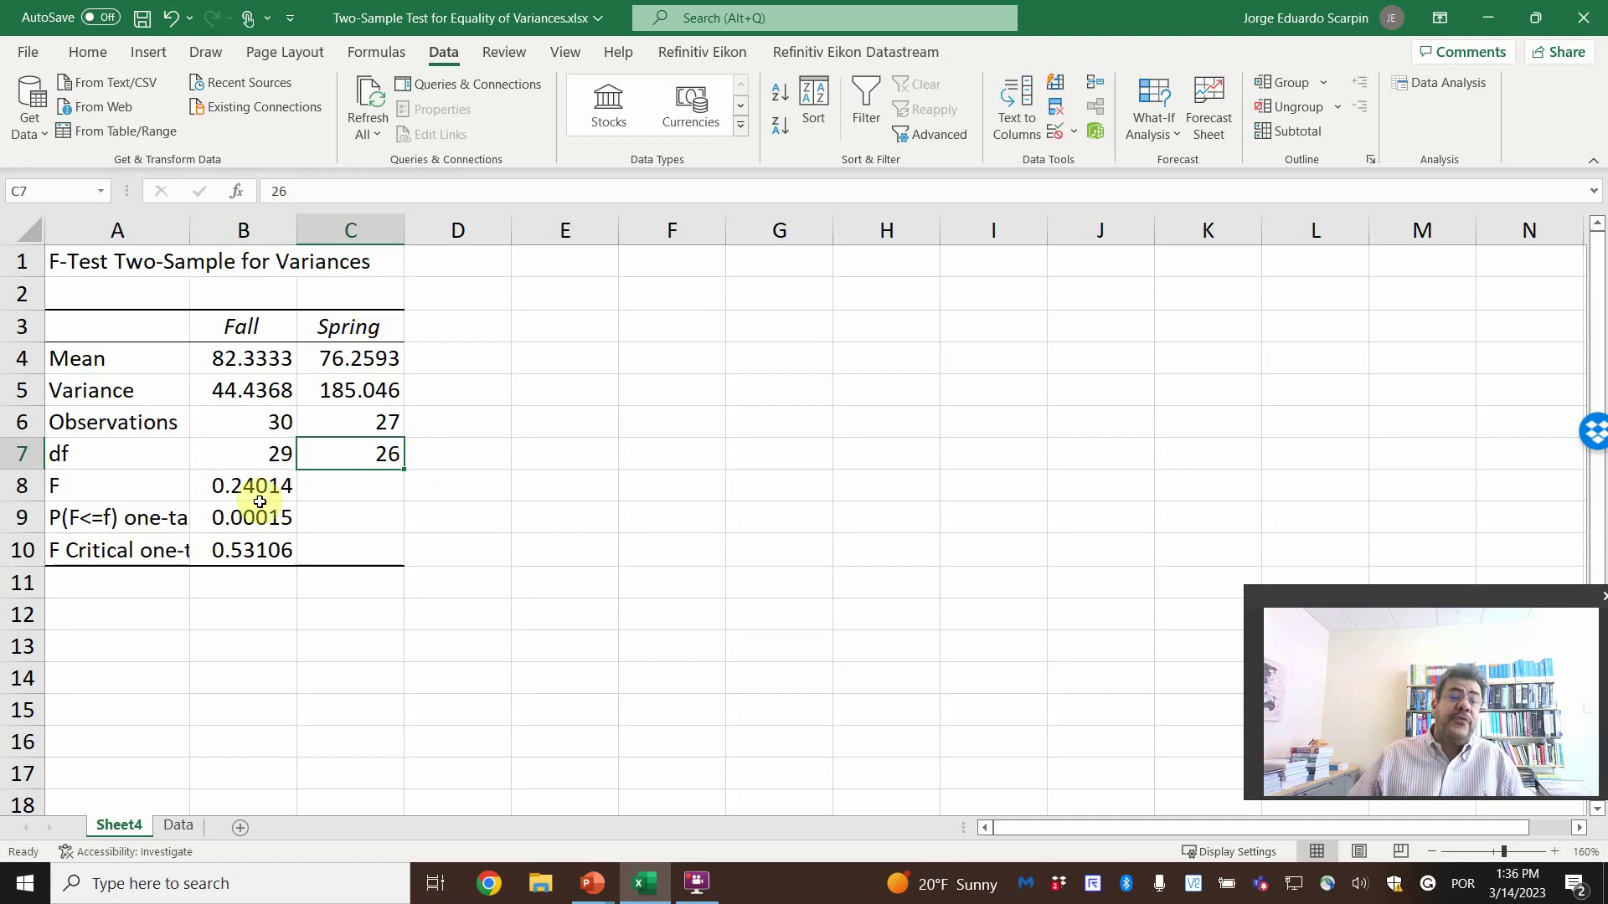
pyautogui.click(246, 522)
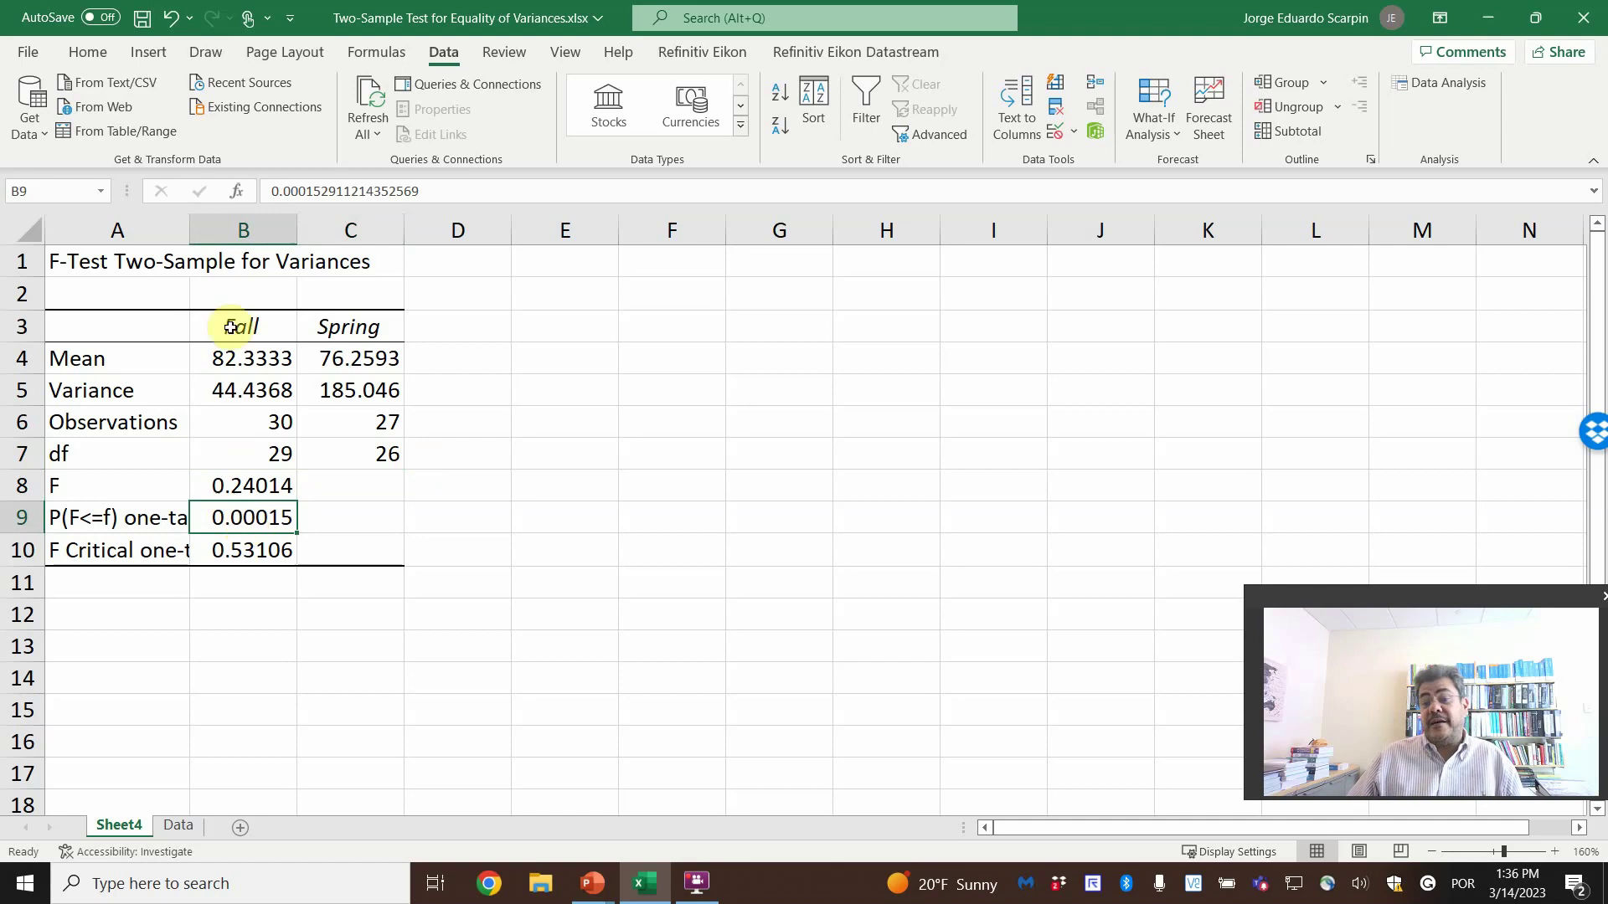
# Step: Widen column A until the full row labels fit, and compare the Fall and Spring variances and means
pyautogui.moveTo(191, 229); pyautogui.dragTo(237, 229)
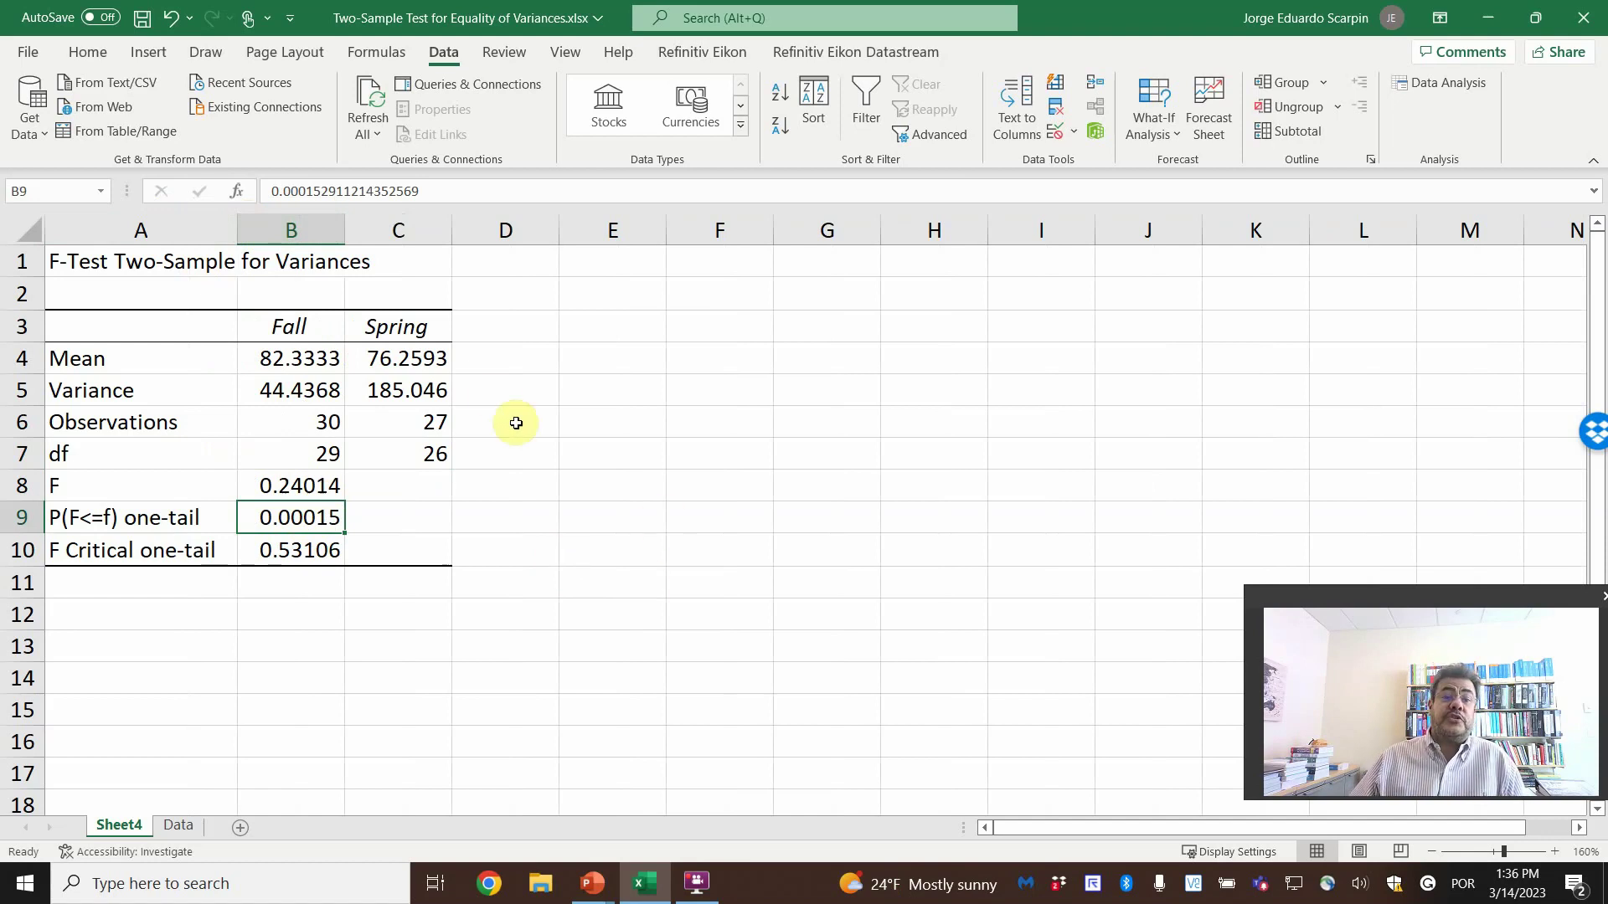
pyautogui.click(436, 391)
pyautogui.click(289, 382)
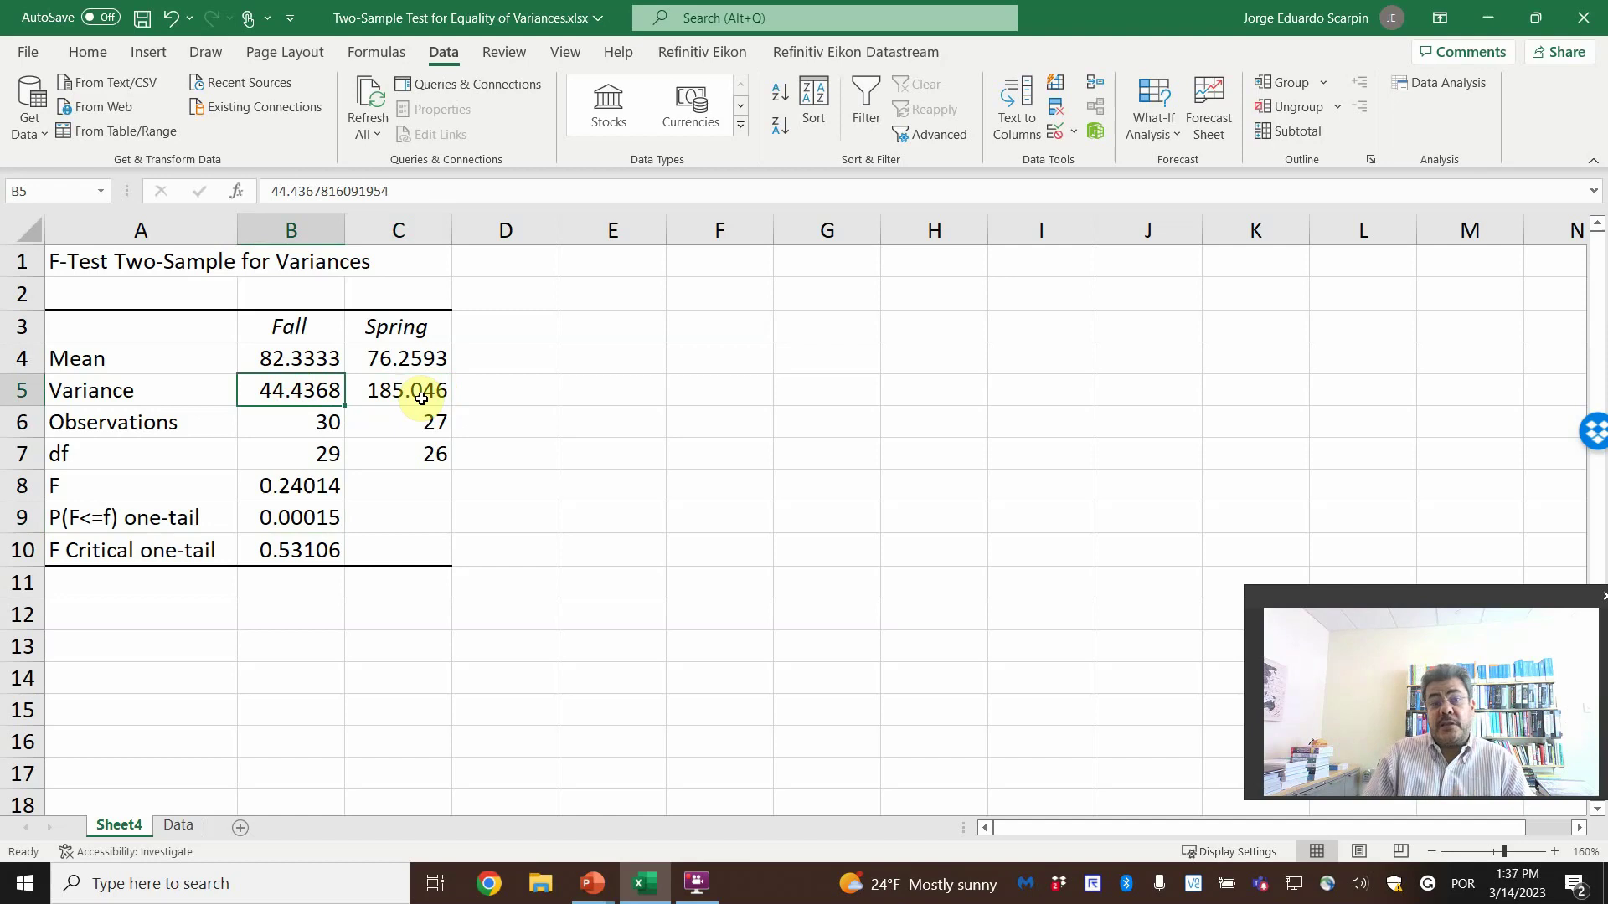
pyautogui.click(289, 359)
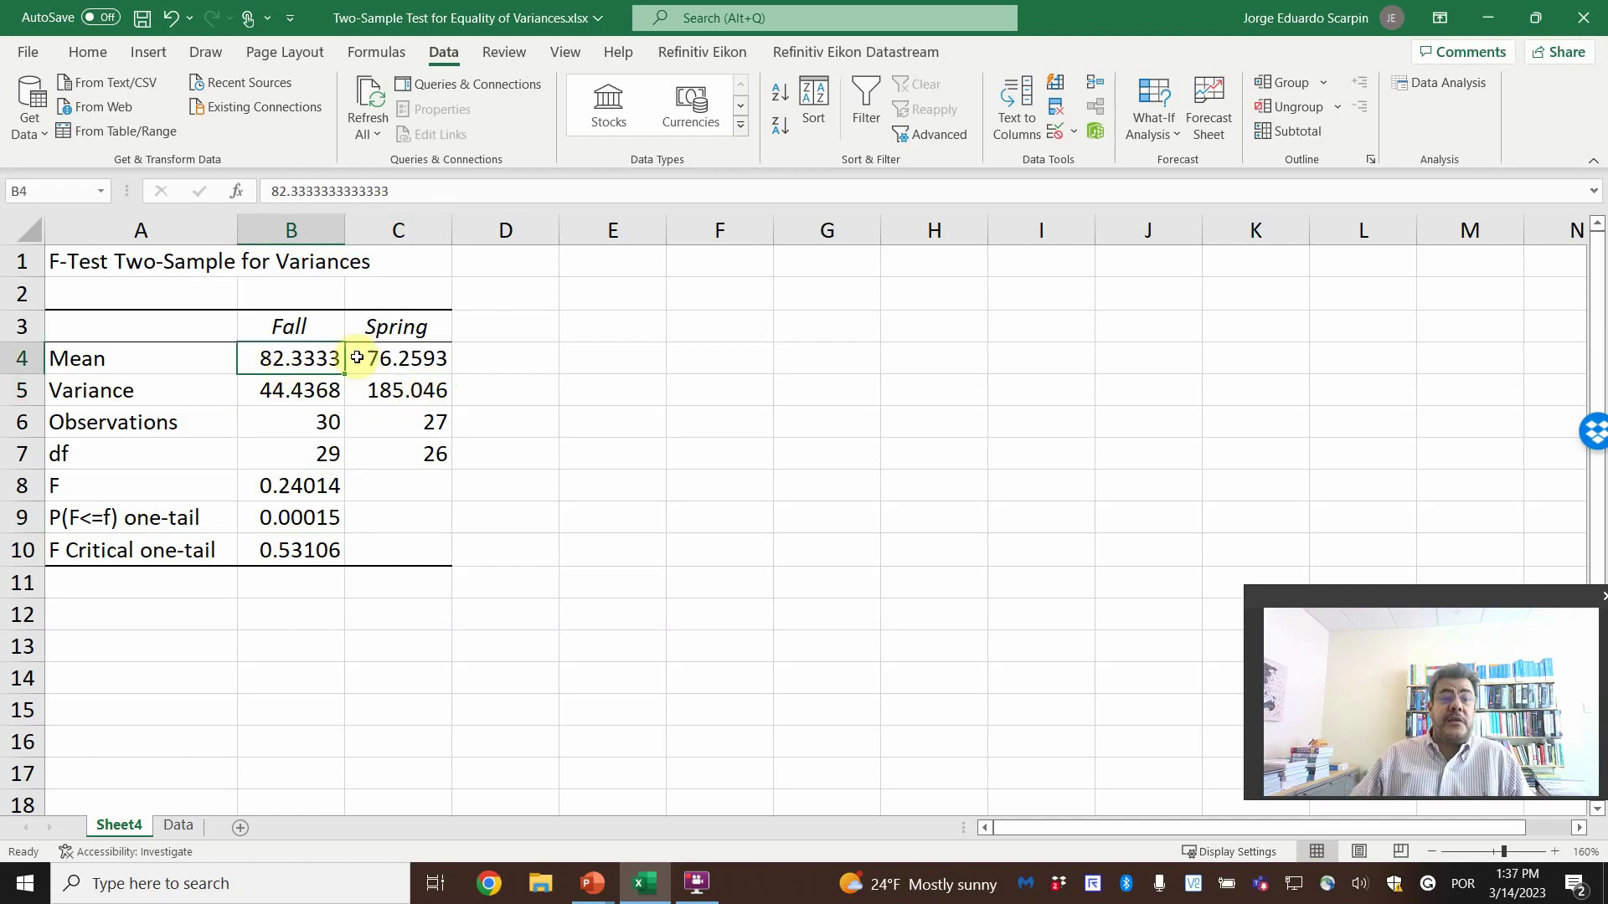
pyautogui.click(378, 360)
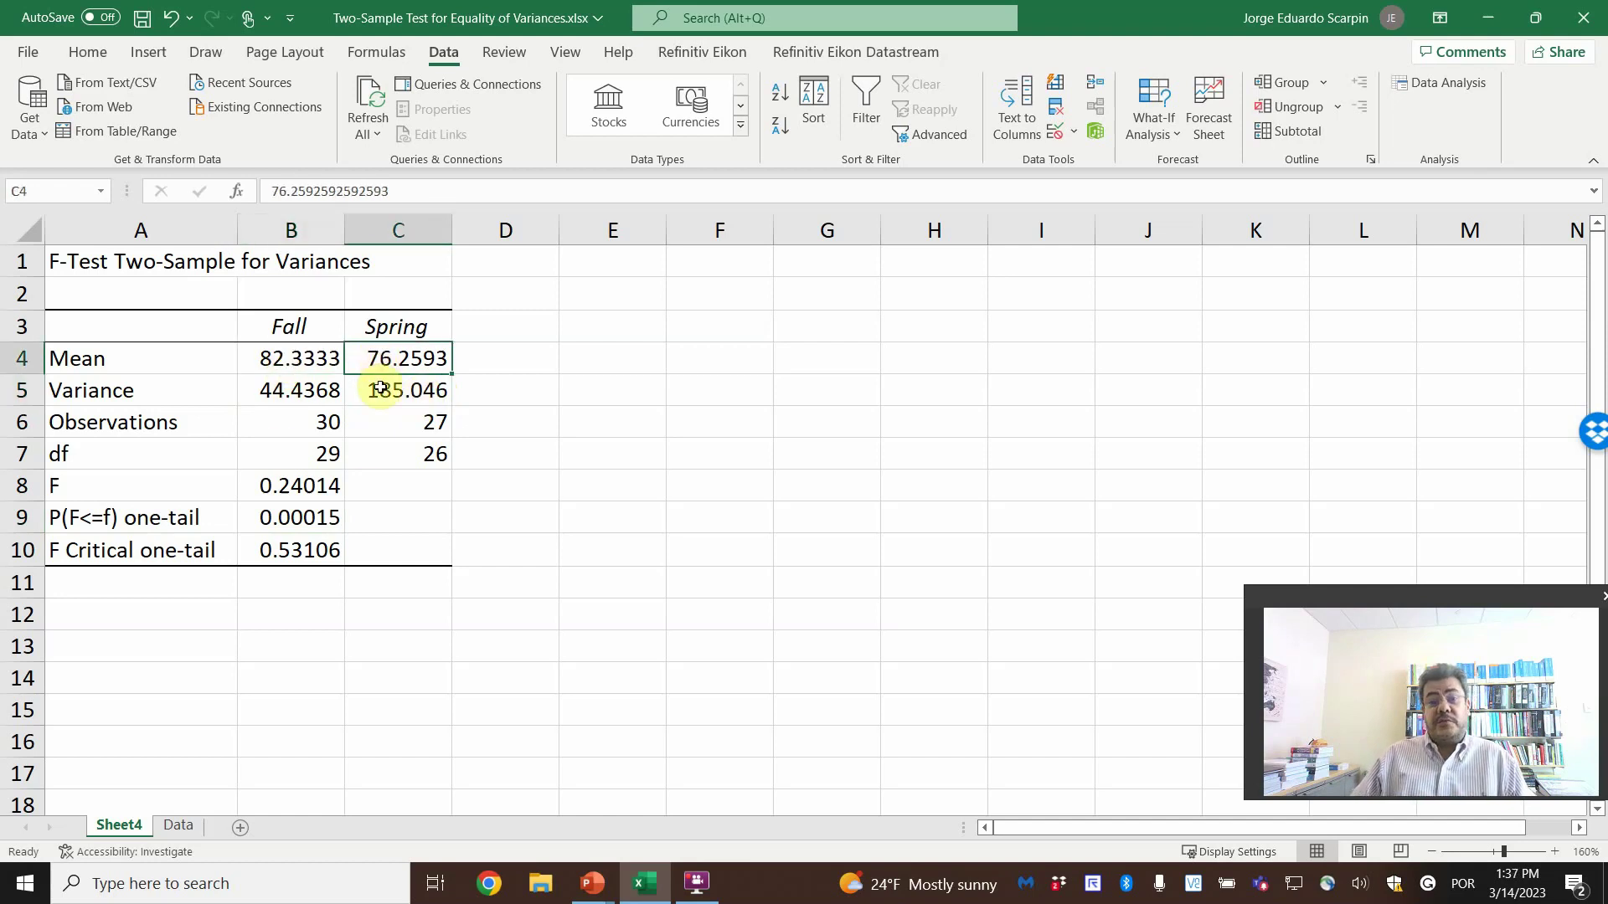
pyautogui.click(377, 387)
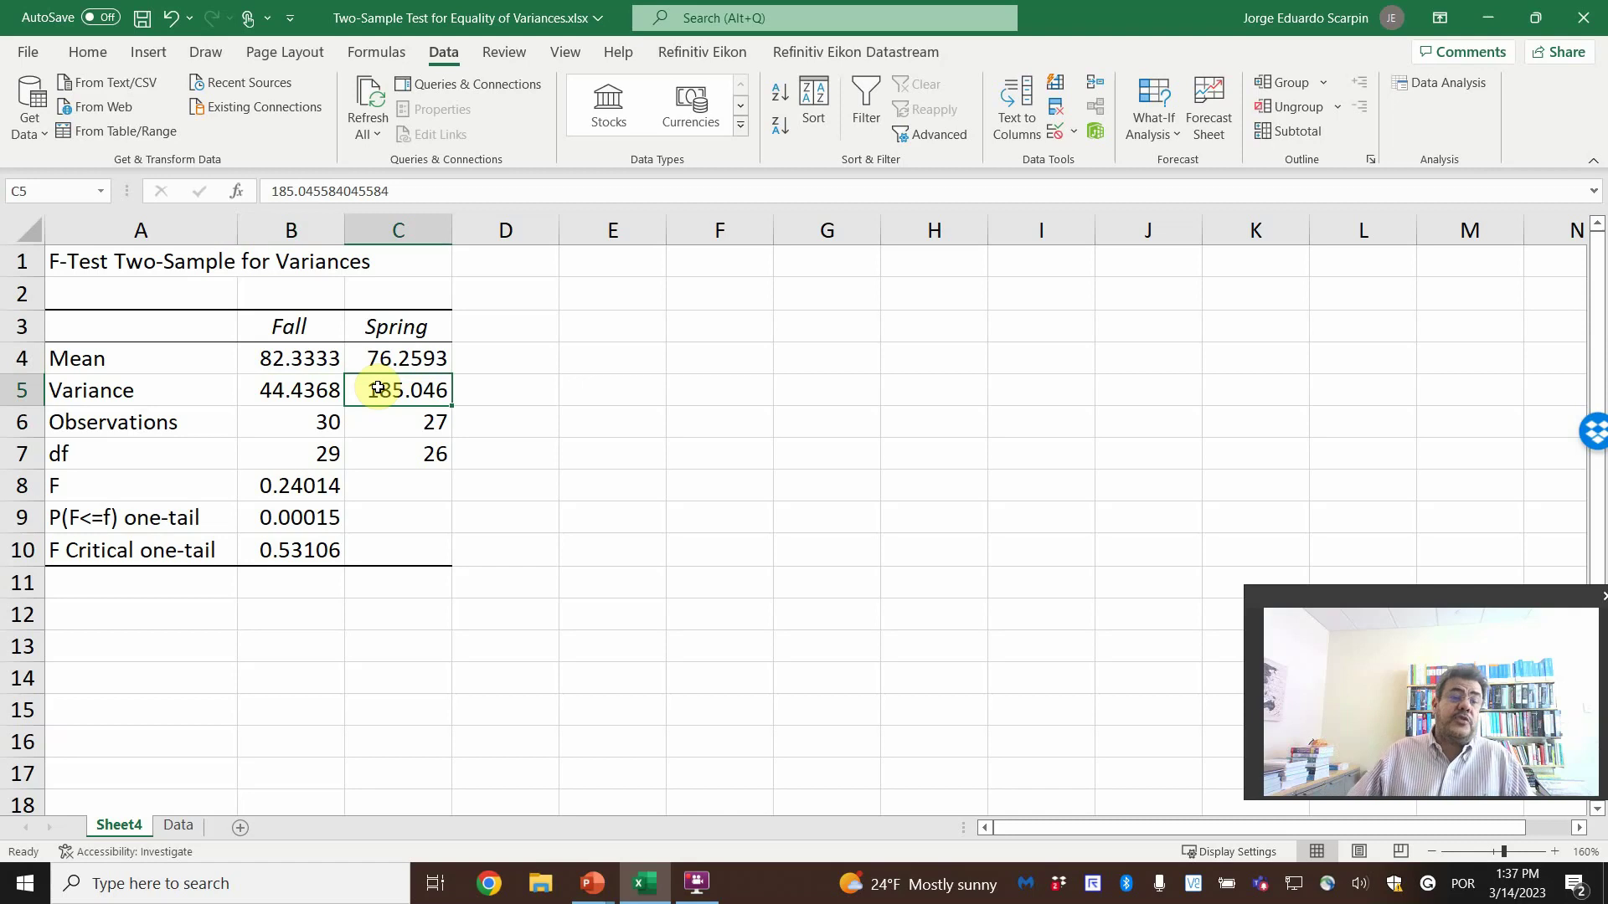
# Step: Highlight the one-tail P value's label and result in A9:B9 with a yellow fill
pyautogui.moveTo(107, 520); pyautogui.dragTo(281, 520)
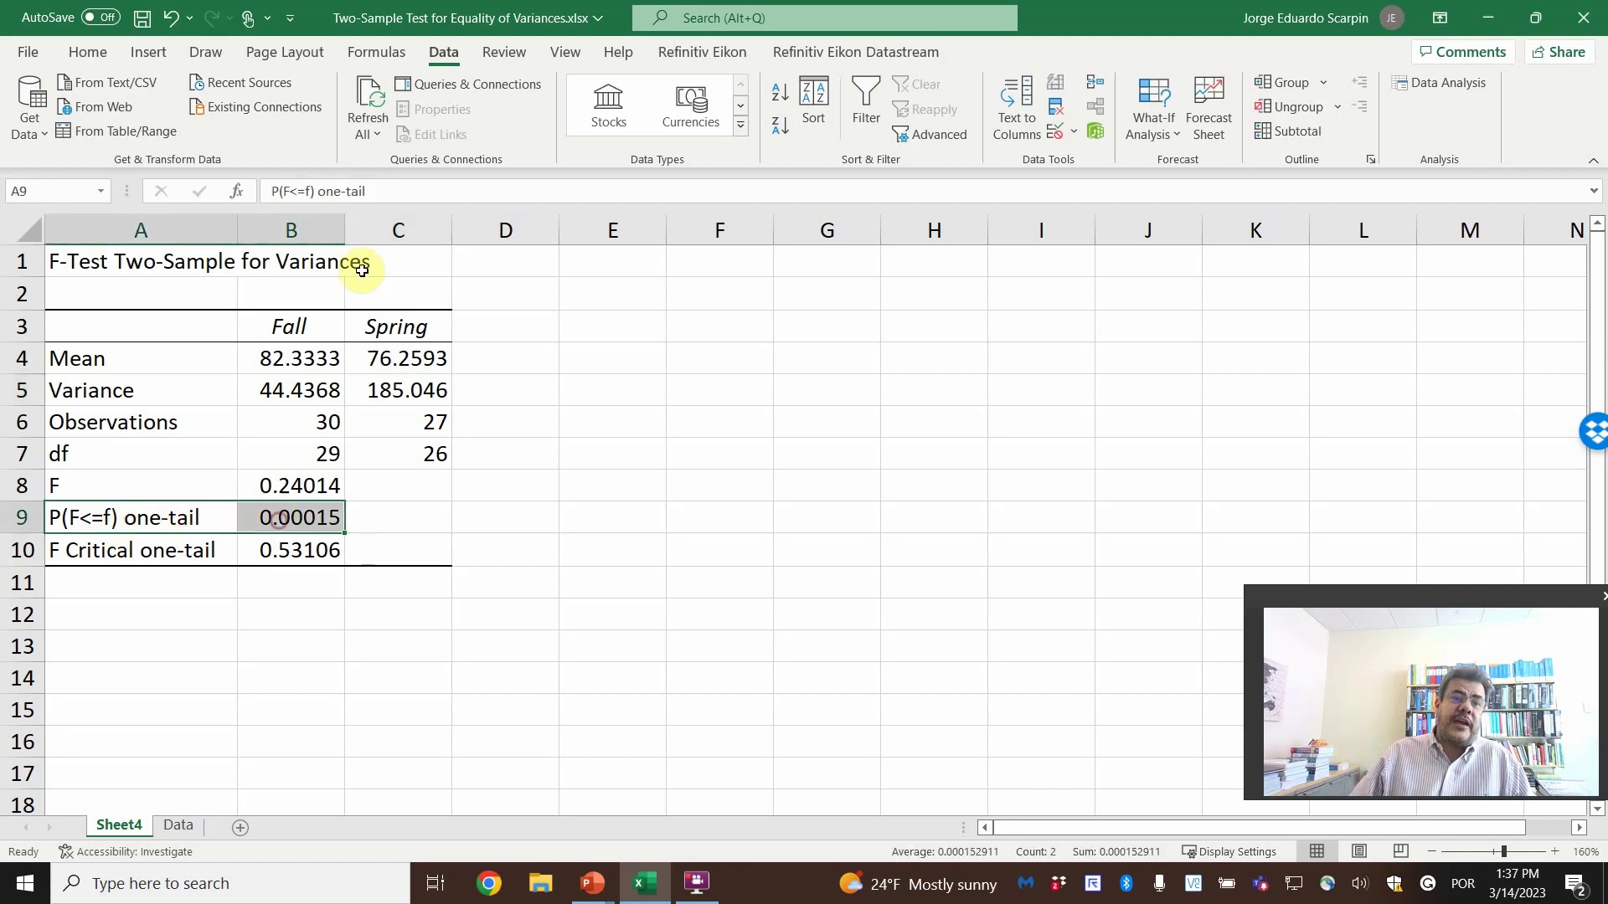
pyautogui.click(92, 50)
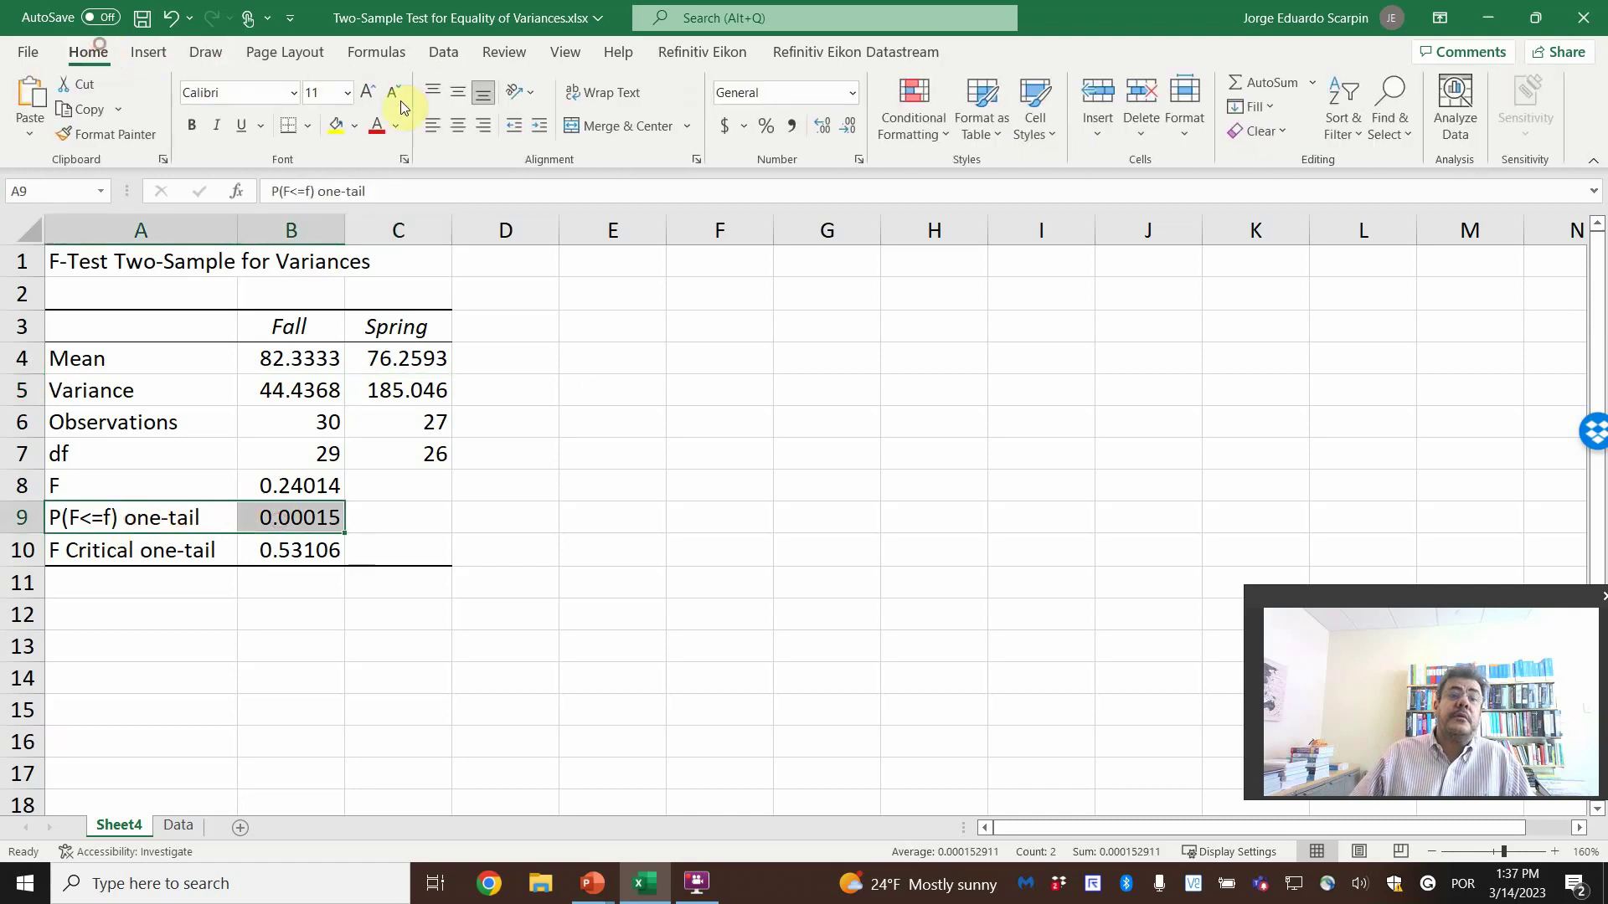
pyautogui.click(335, 124)
# Step: Enter the conclusion "Reject H0. The variance is different." in cell D9
pyautogui.click(522, 522)
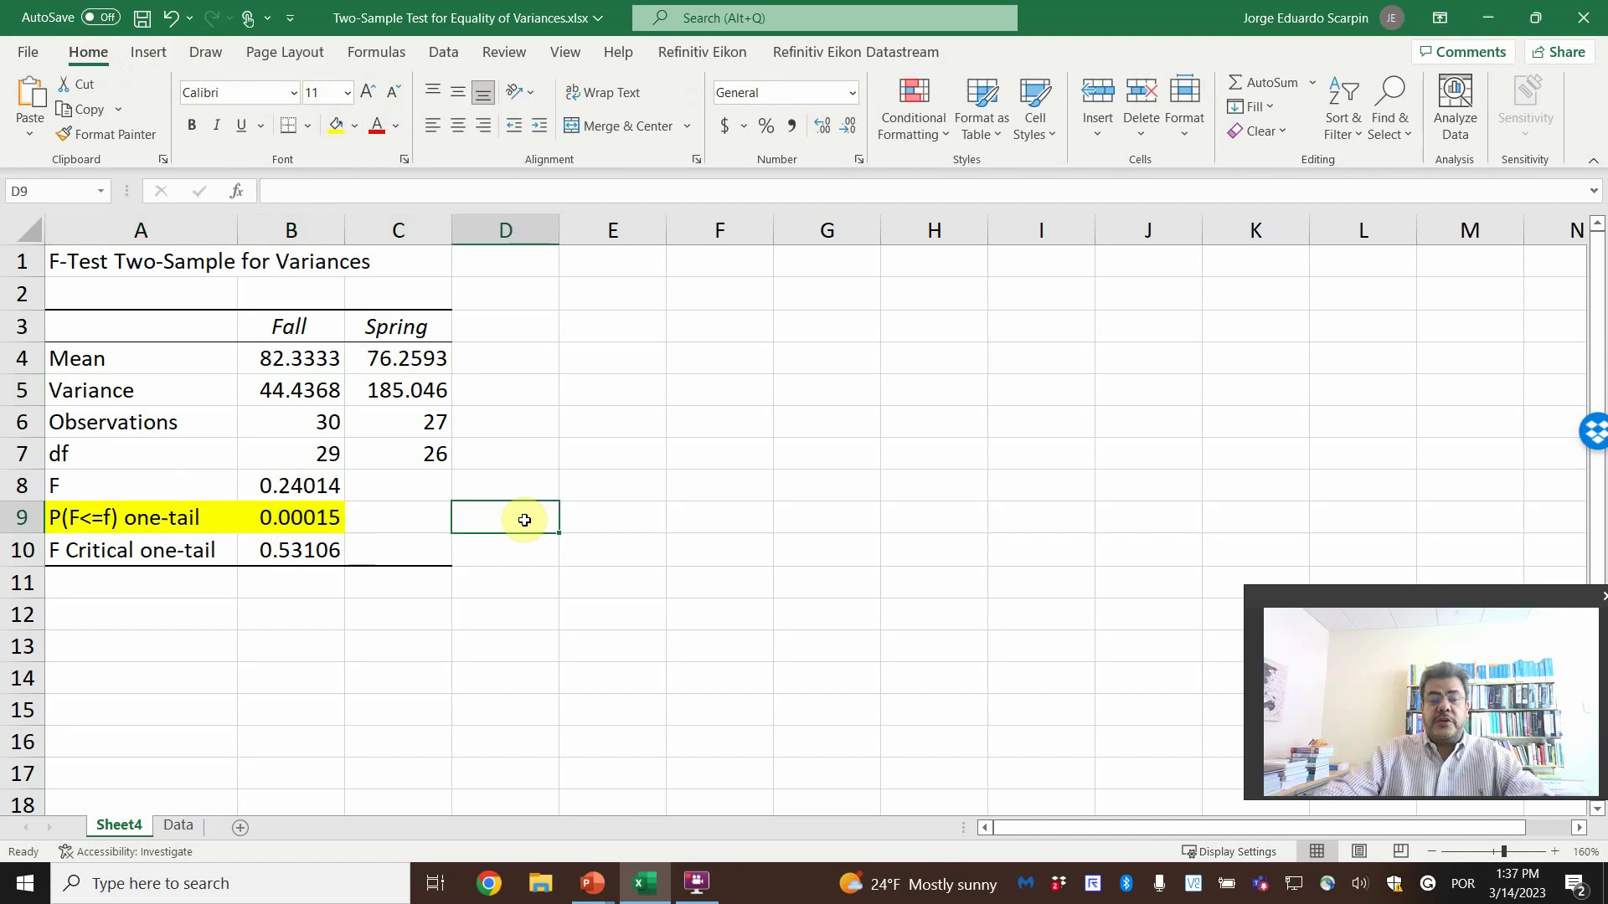
pyautogui.write('Reject')
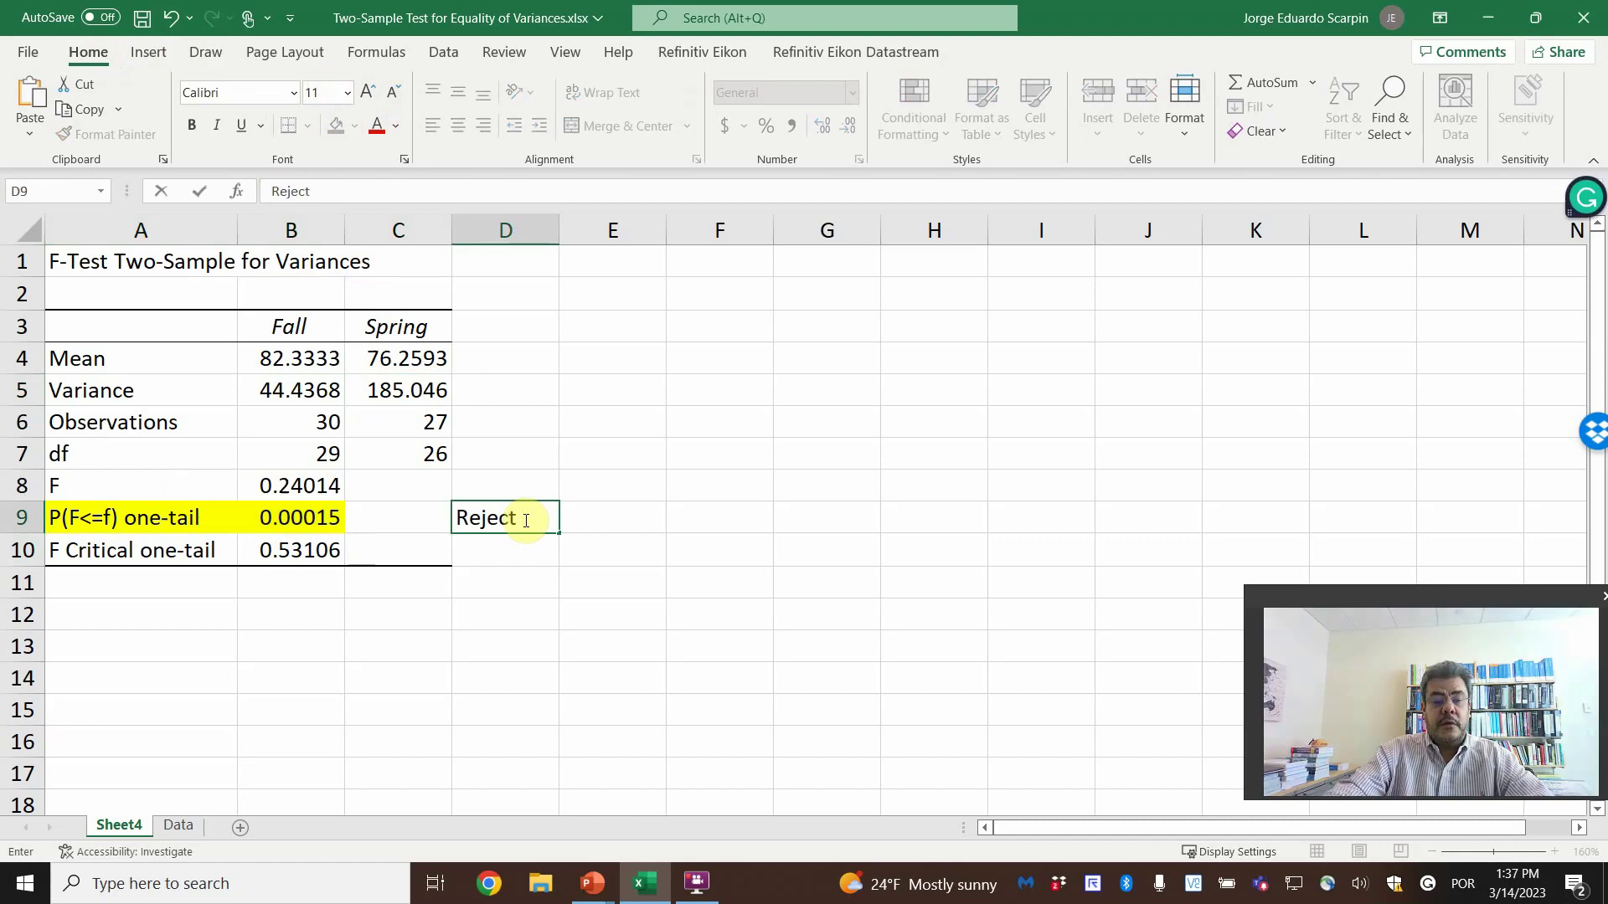
pyautogui.write(' H0')
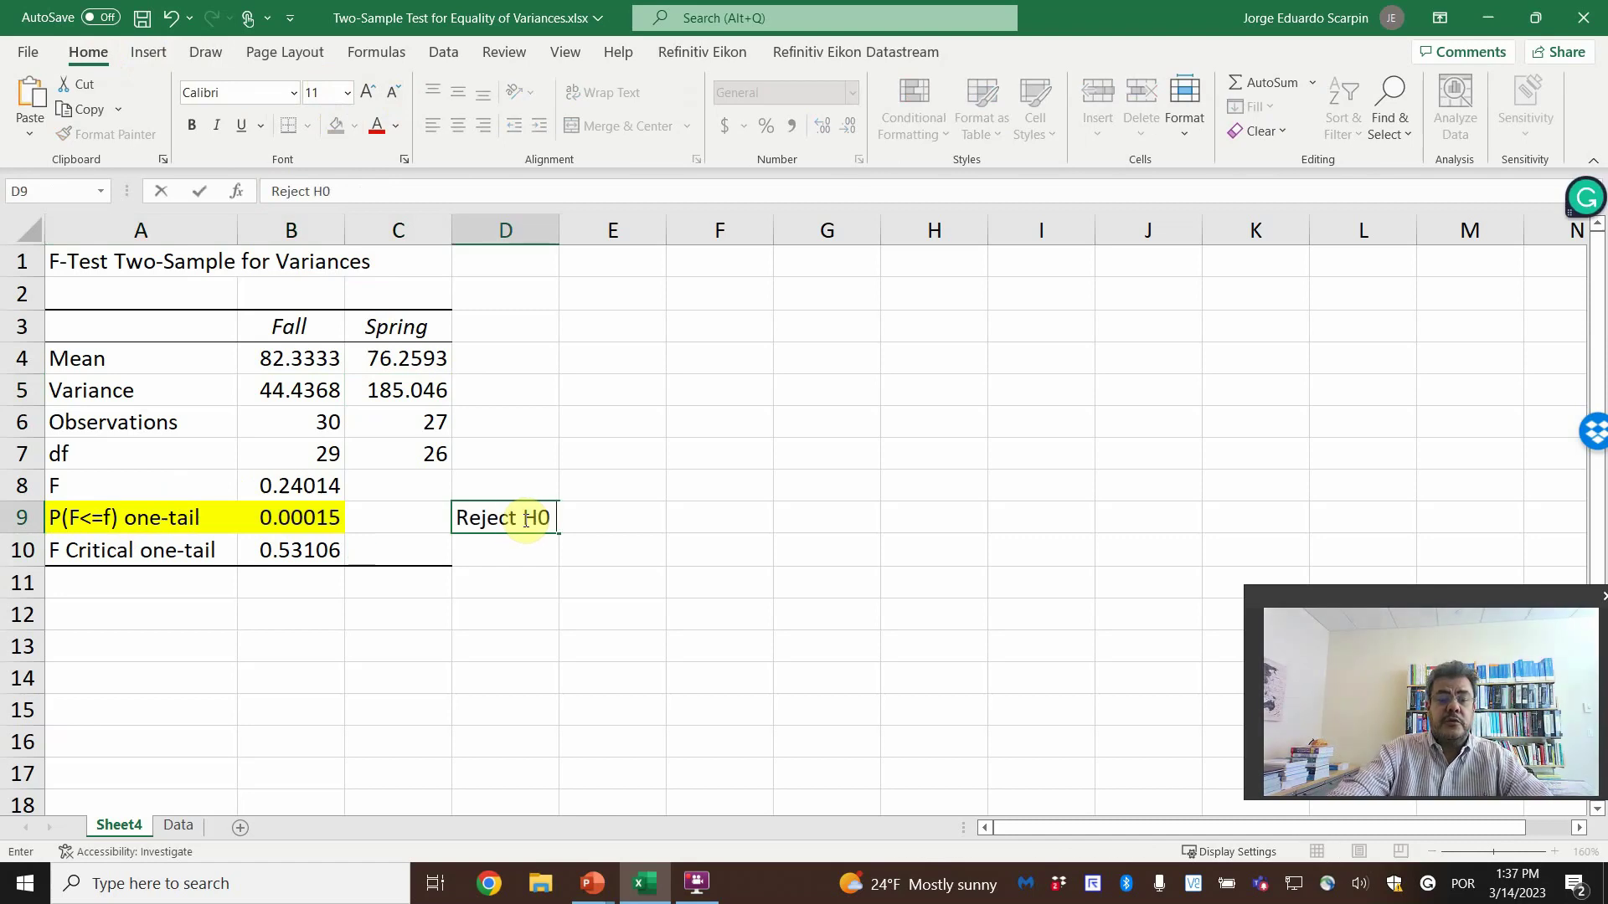
pyautogui.write('.')
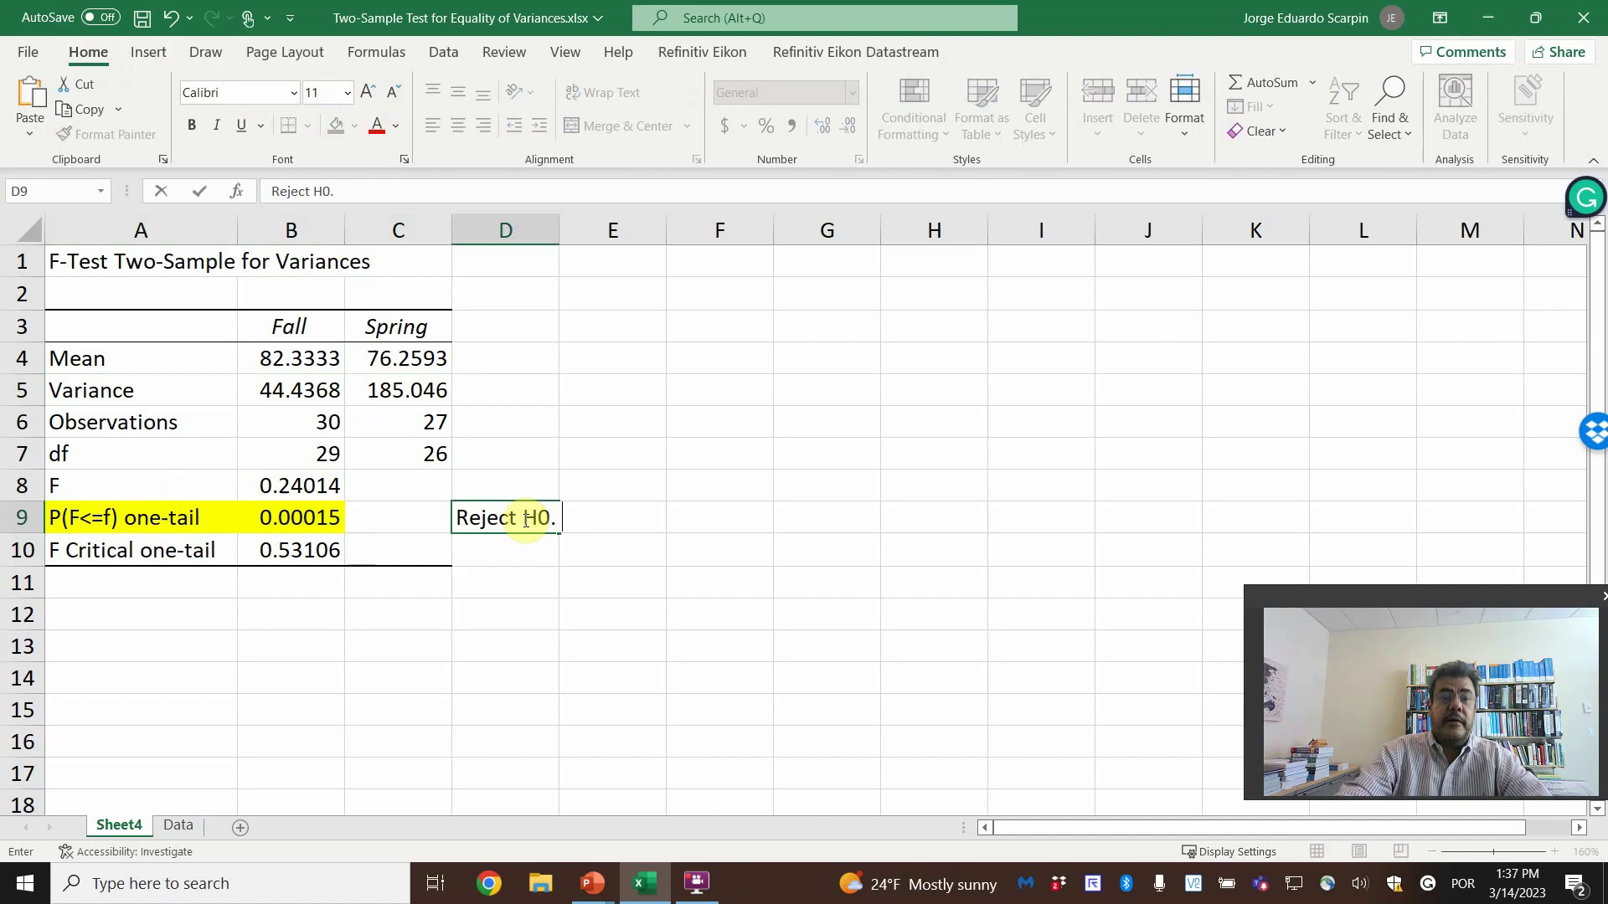
pyautogui.write(' The')
pyautogui.write(' variance ')
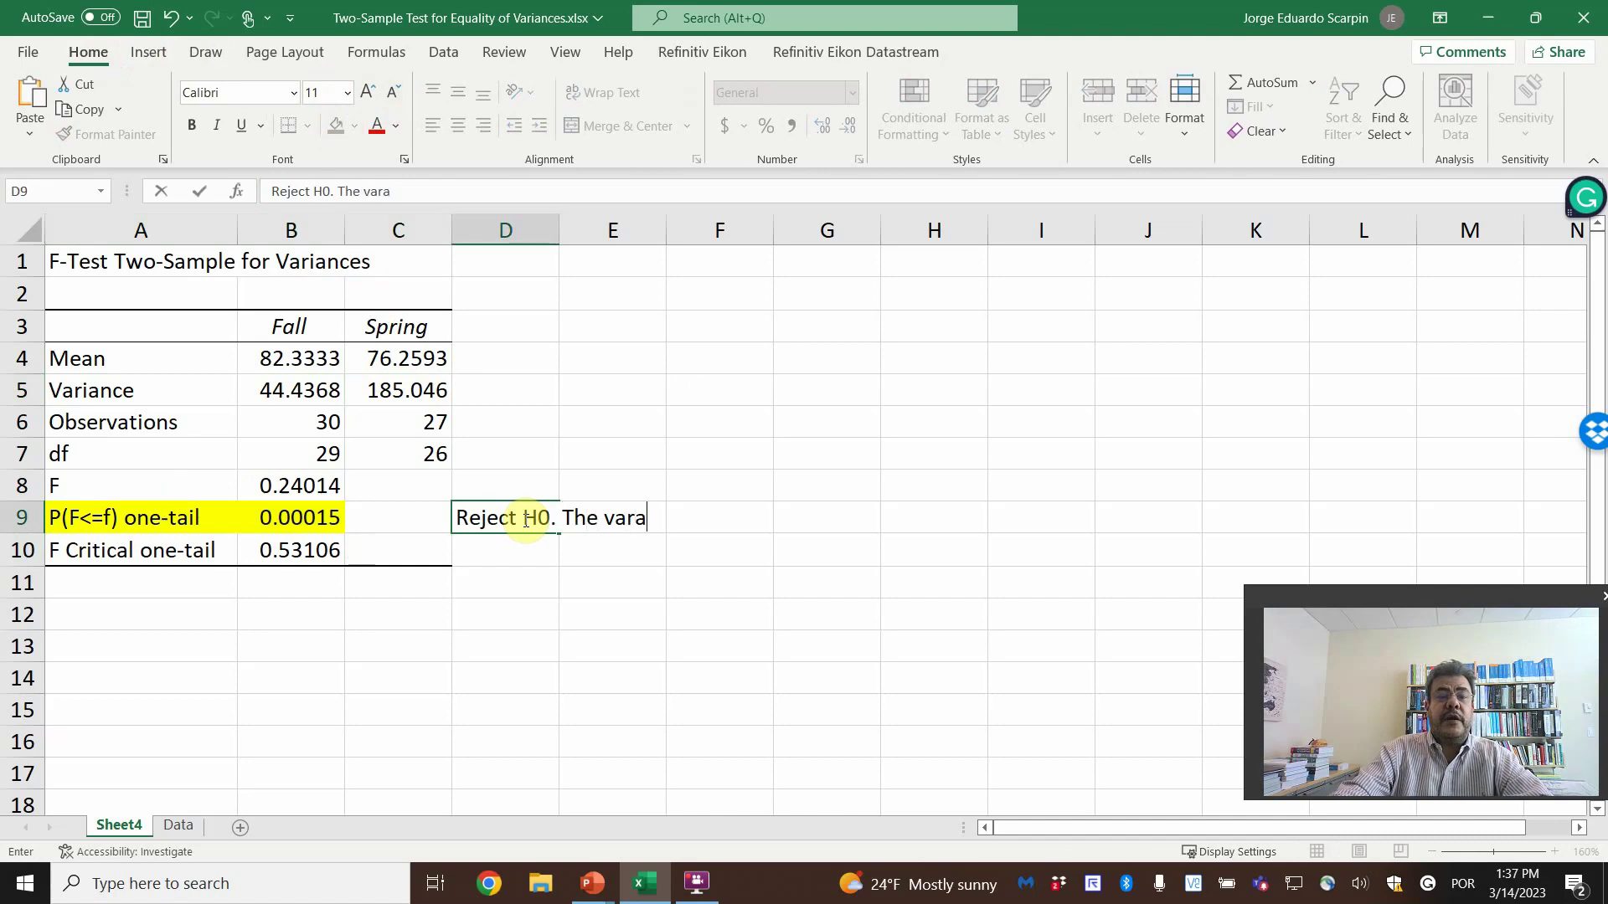
pyautogui.write('is di')
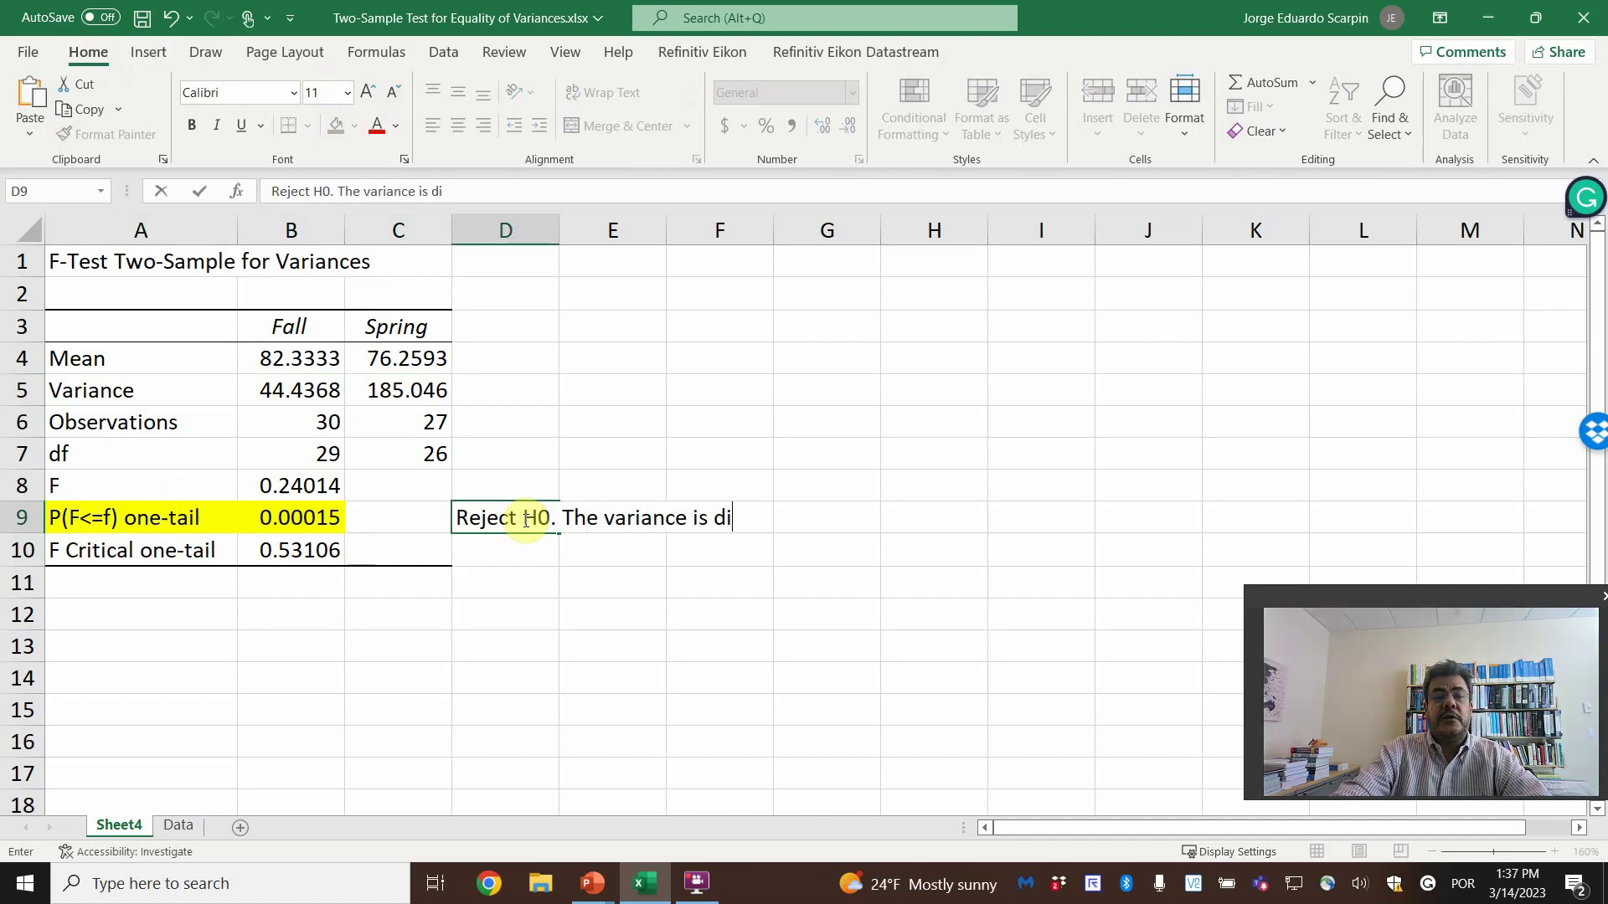
pyautogui.write('ffenent')
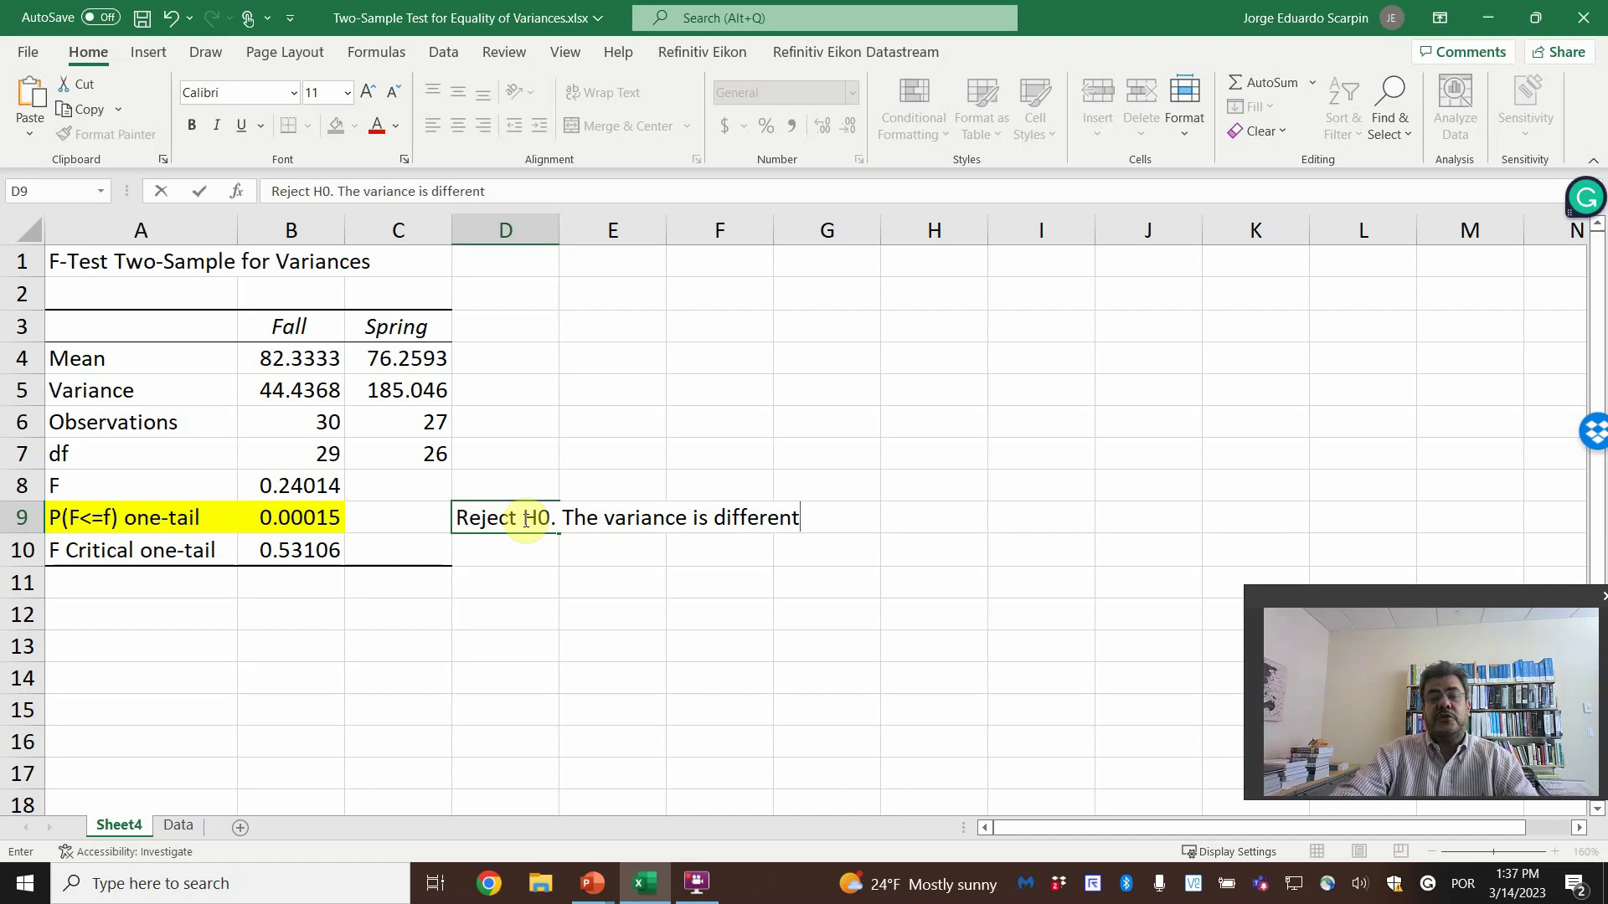
pyautogui.write('.')
pyautogui.press('Return')
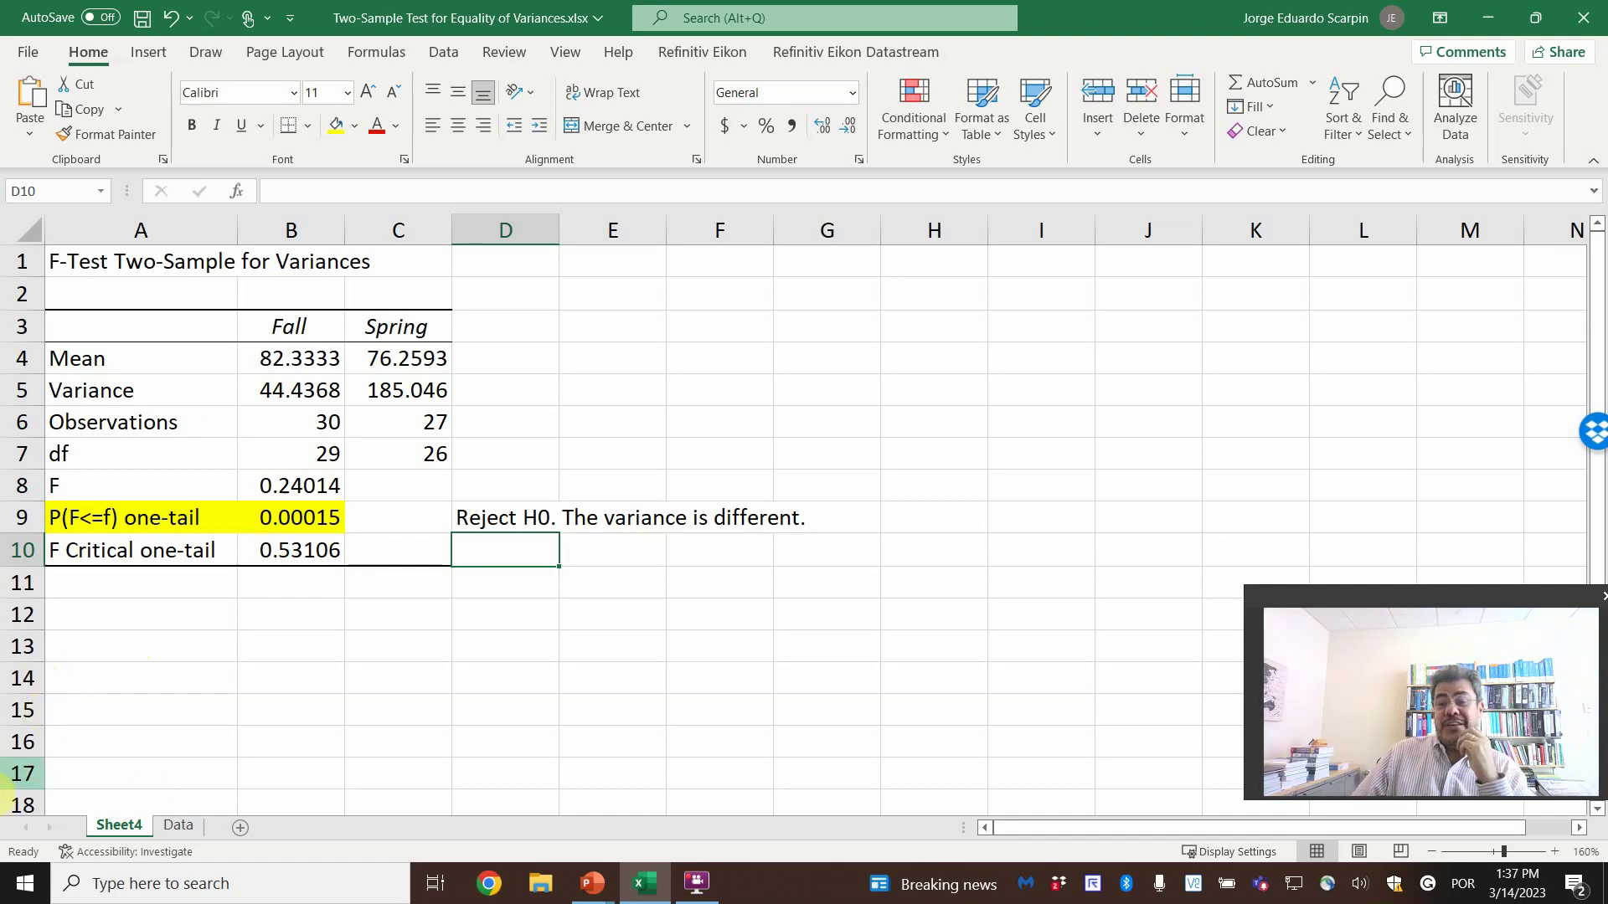
# Step: Switch to the running PowerPoint slide show and advance from the Hypothesis Testing slide to the closing "Thank you" slide
pyautogui.moveTo(607, 869)
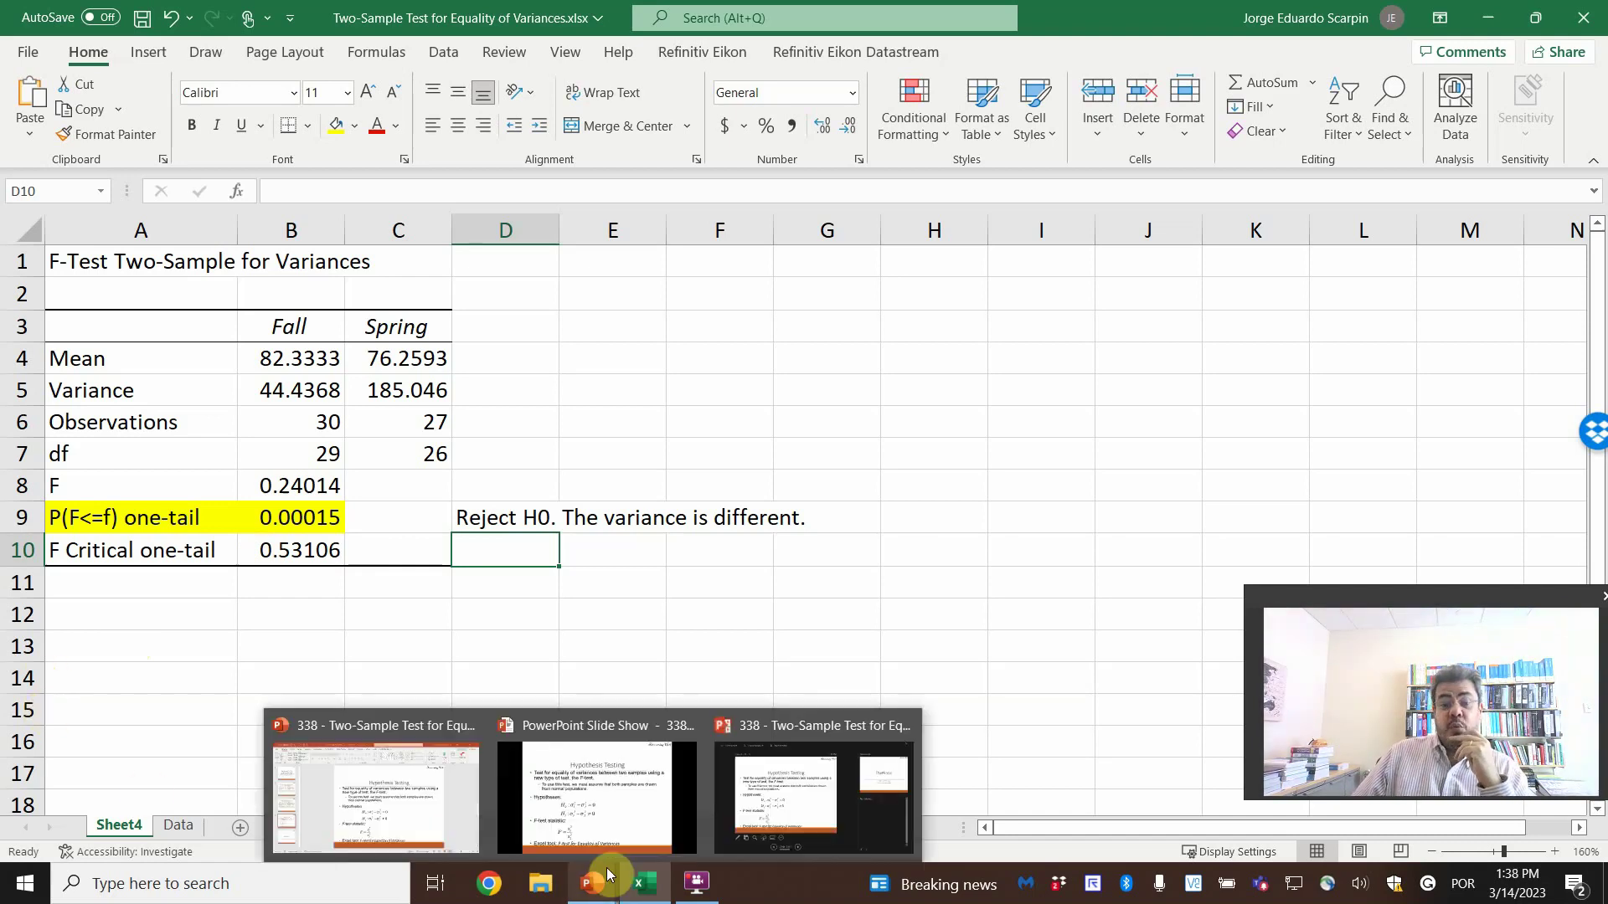
pyautogui.click(635, 831)
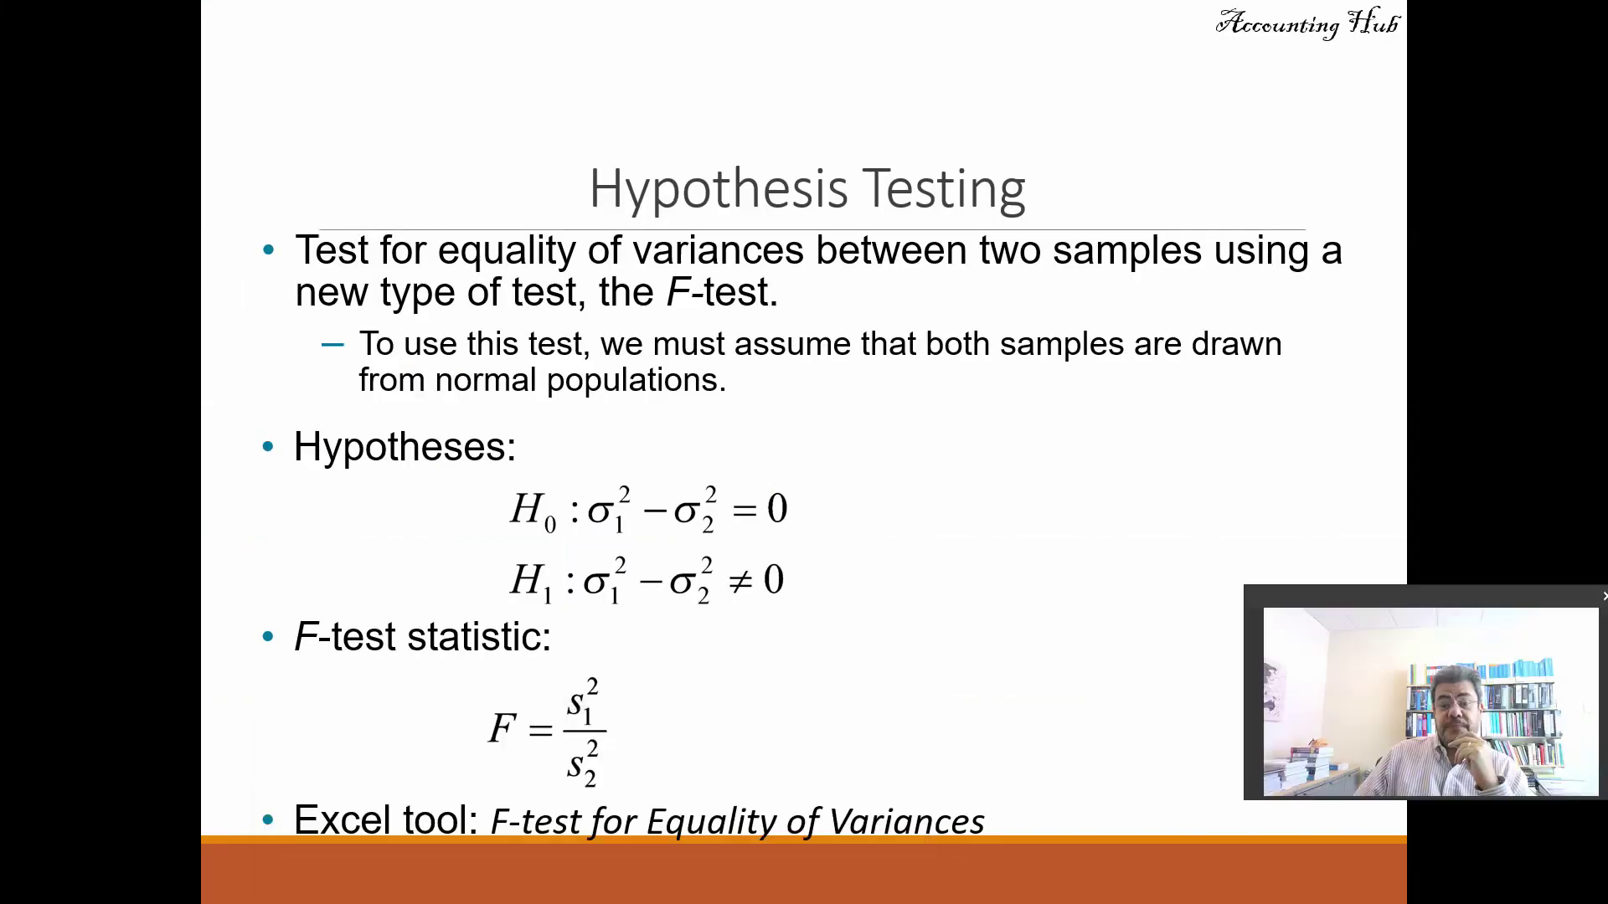
pyautogui.click(754, 715)
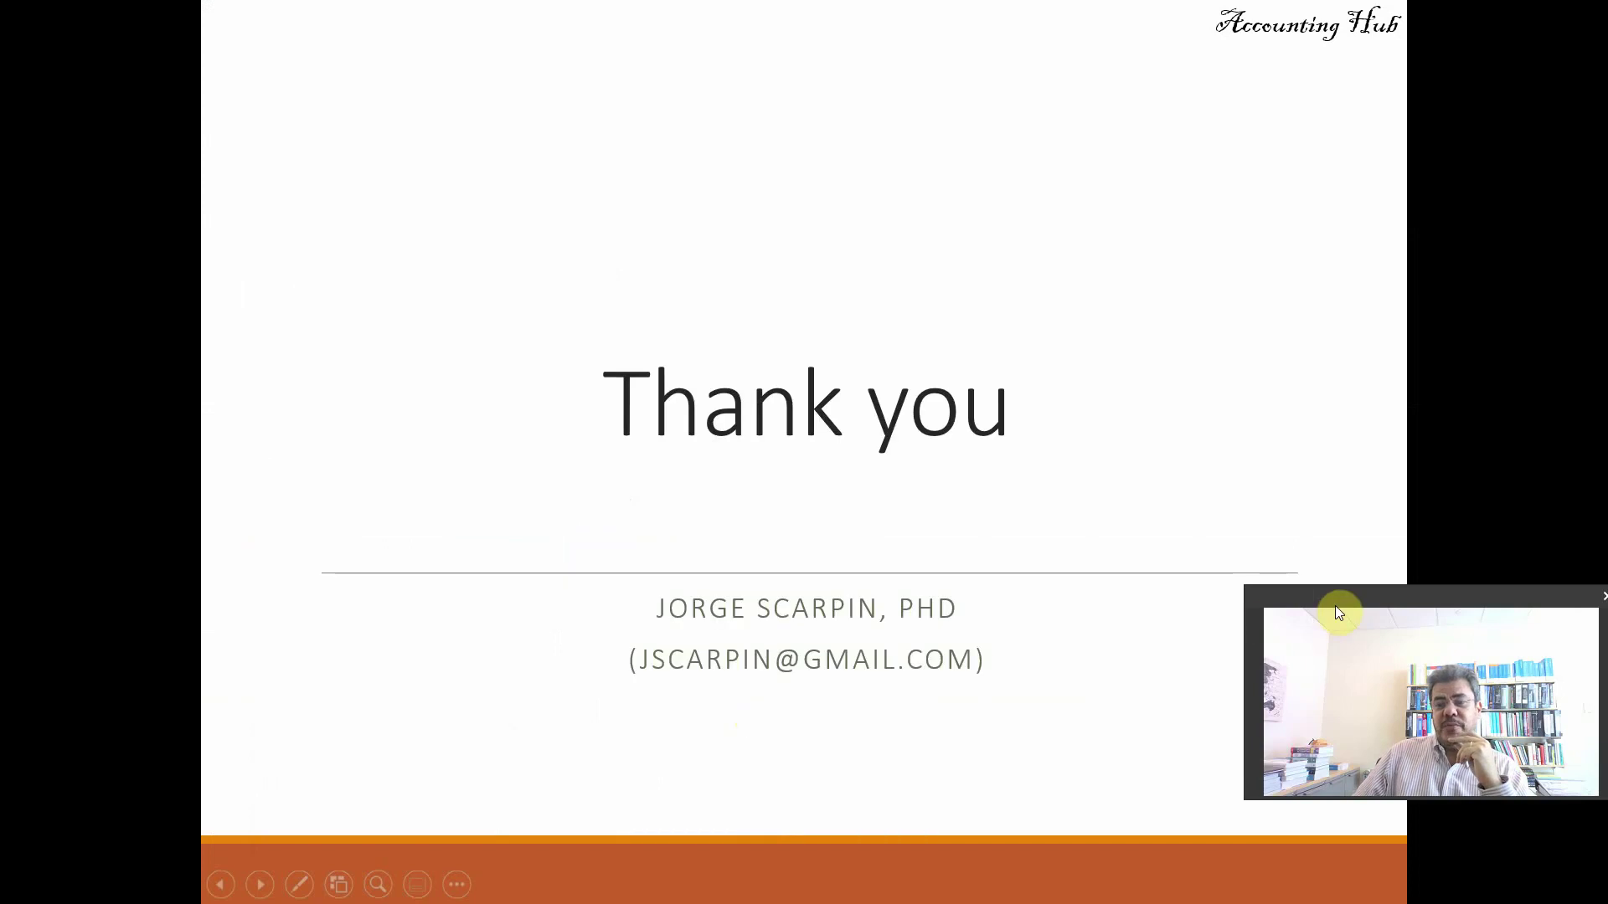